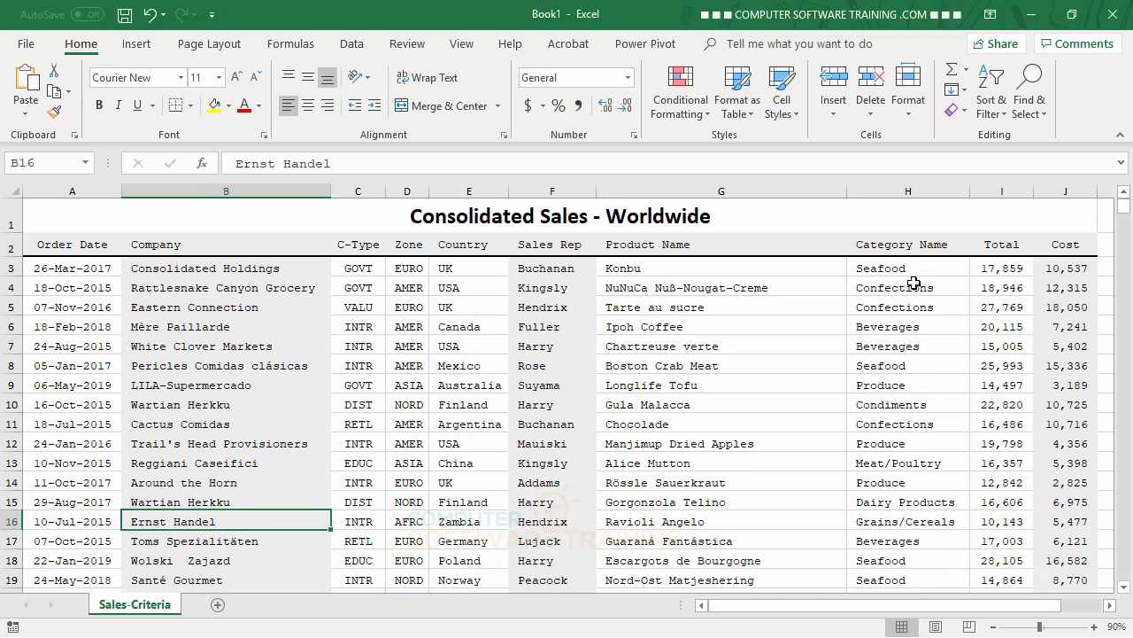
# Step: Highlight cells in H3:H18 containing 'Seafood' with Light Red Fill and Dark Red Text
pyautogui.moveTo(885, 267); pyautogui.dragTo(899, 561)
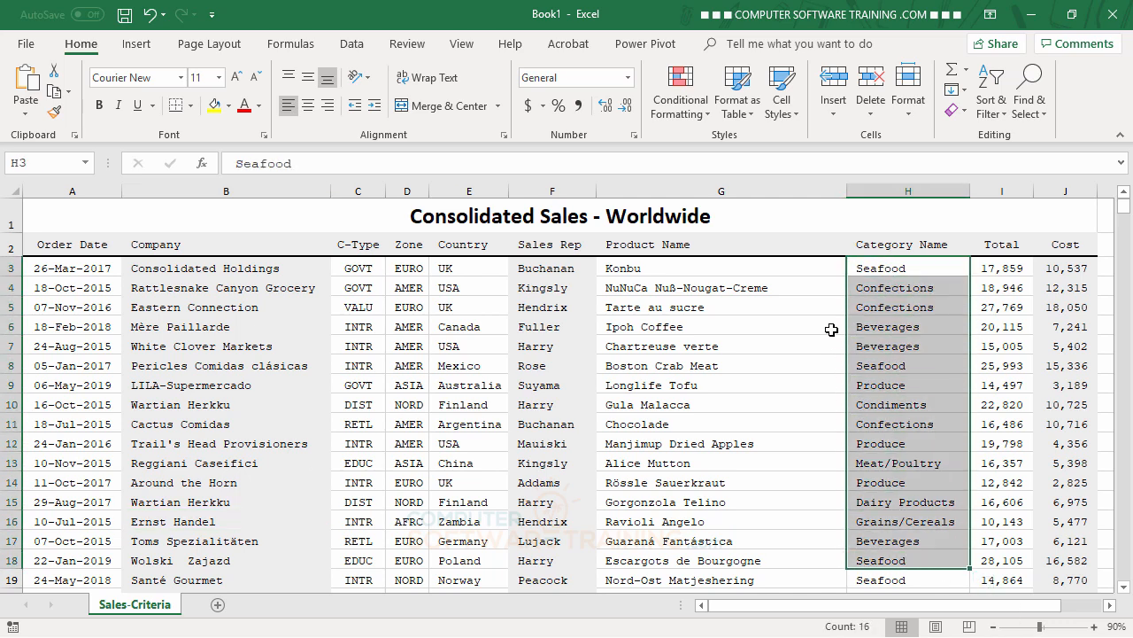
pyautogui.click(696, 115)
pyautogui.moveTo(724, 150)
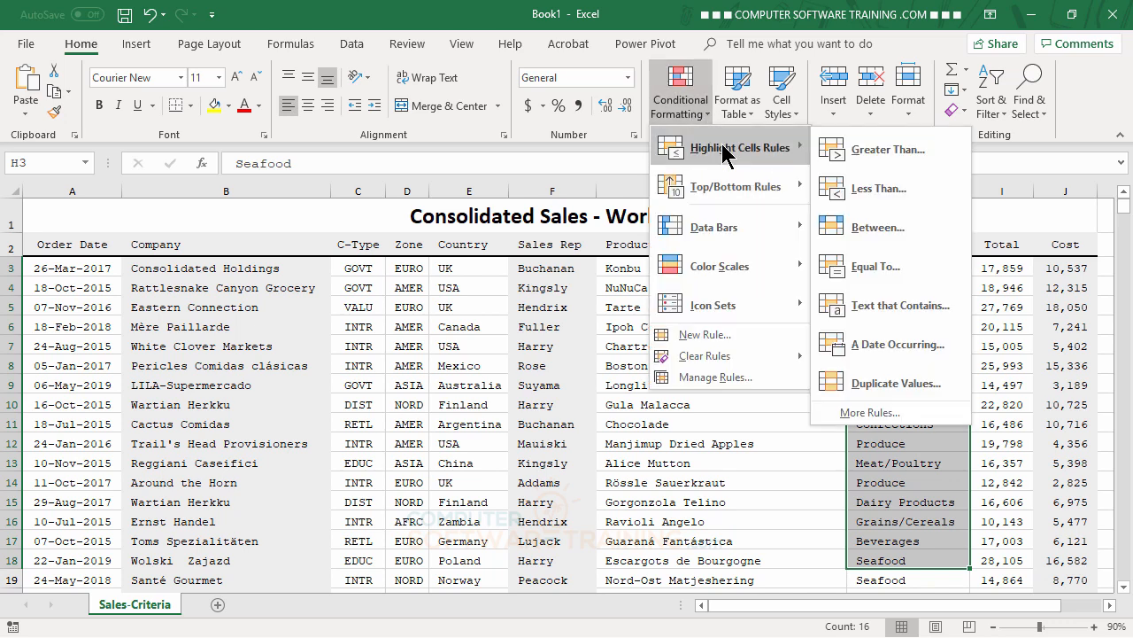
pyautogui.click(886, 305)
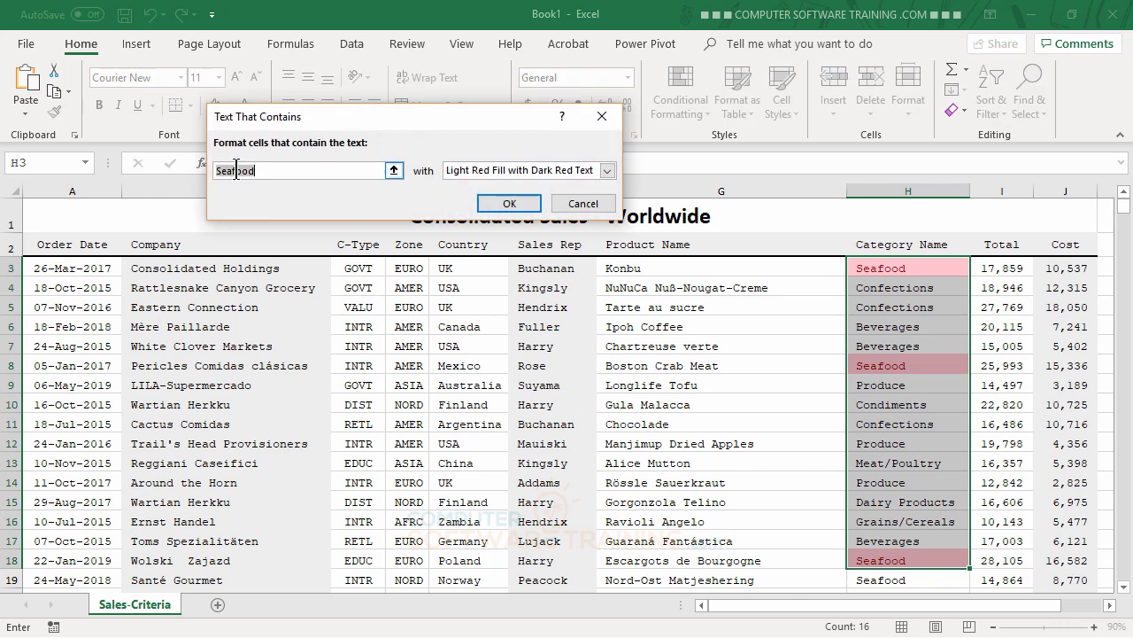
pyautogui.click(511, 204)
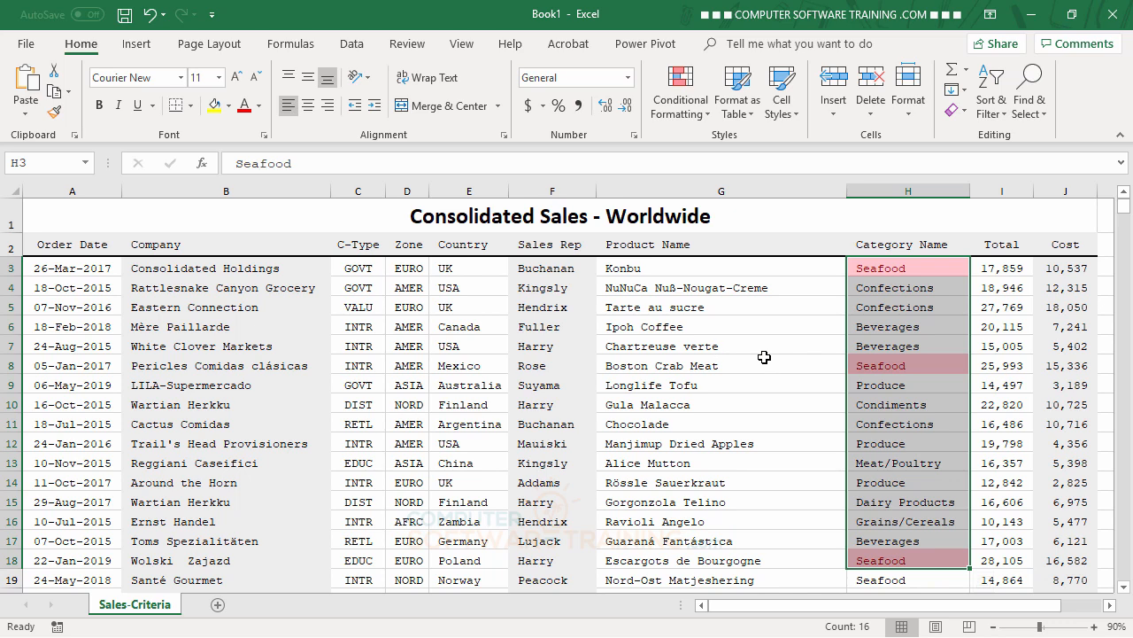
pyautogui.click(763, 356)
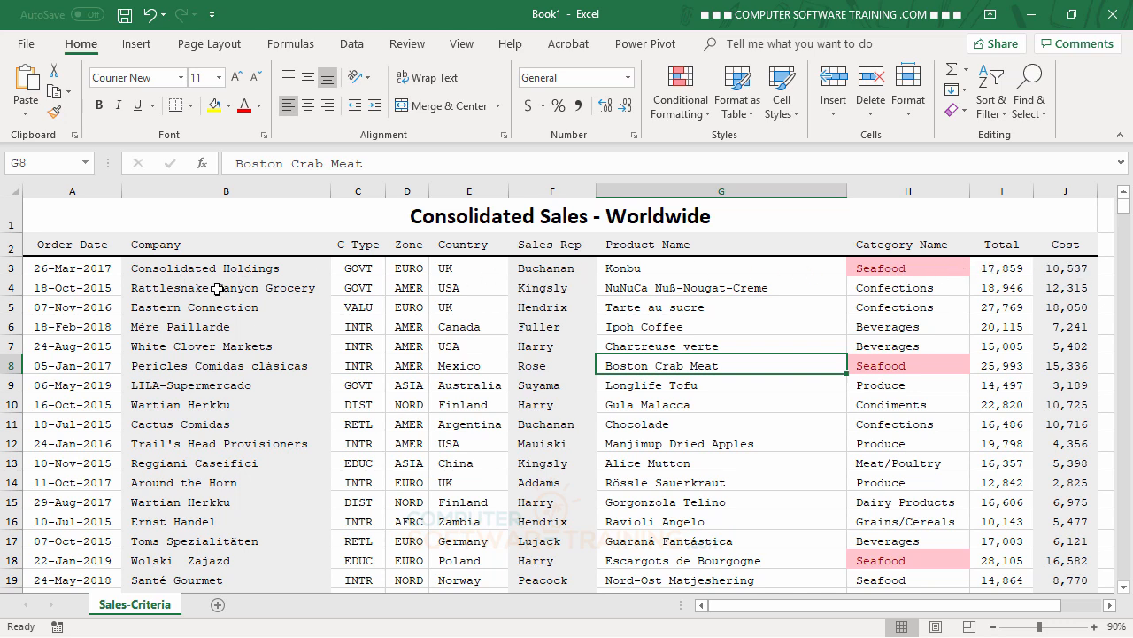
# Step: Clear all conditional formatting rules from the entire sheet
pyautogui.click(688, 110)
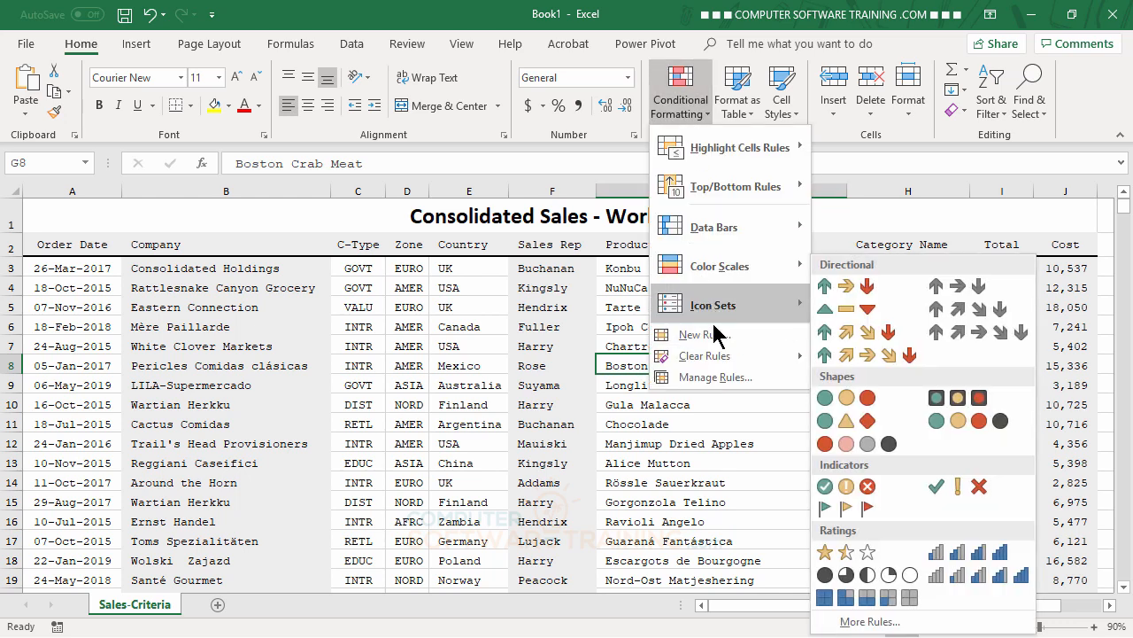
pyautogui.moveTo(721, 357)
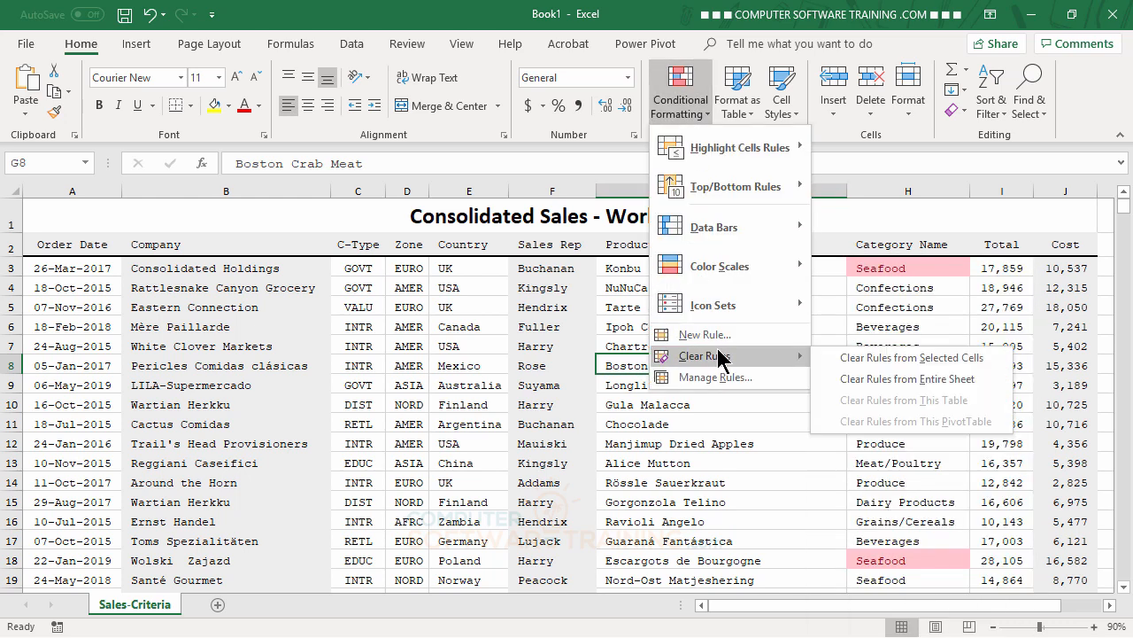
pyautogui.click(926, 379)
# Step: Select the sales data from A3 across to column J and down to row 75002
pyautogui.click(421, 351)
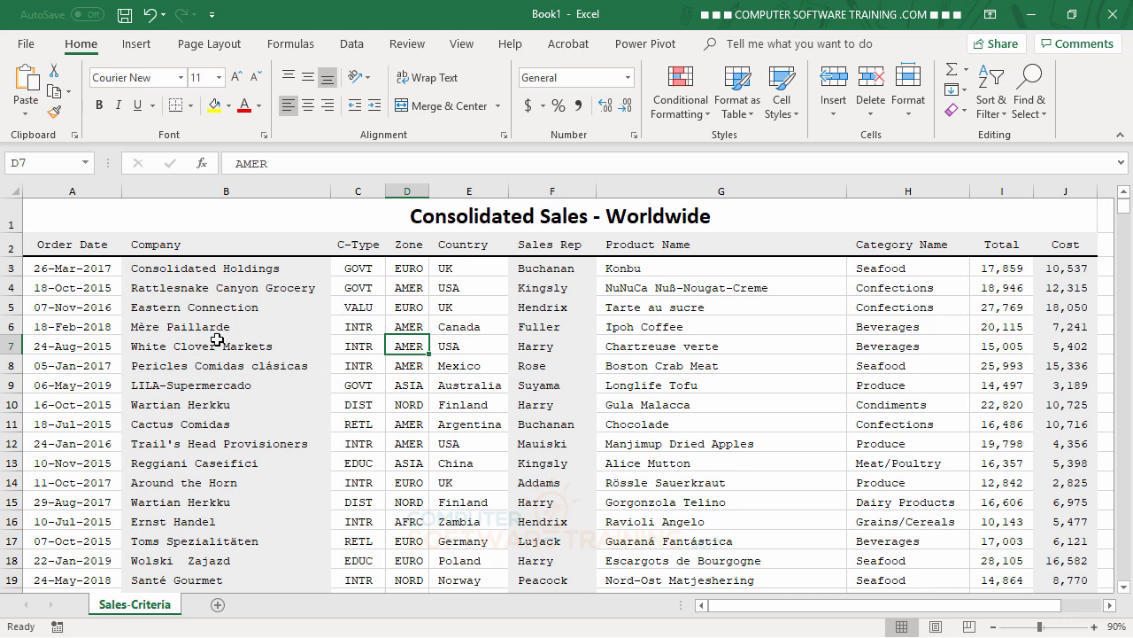
pyautogui.click(46, 269)
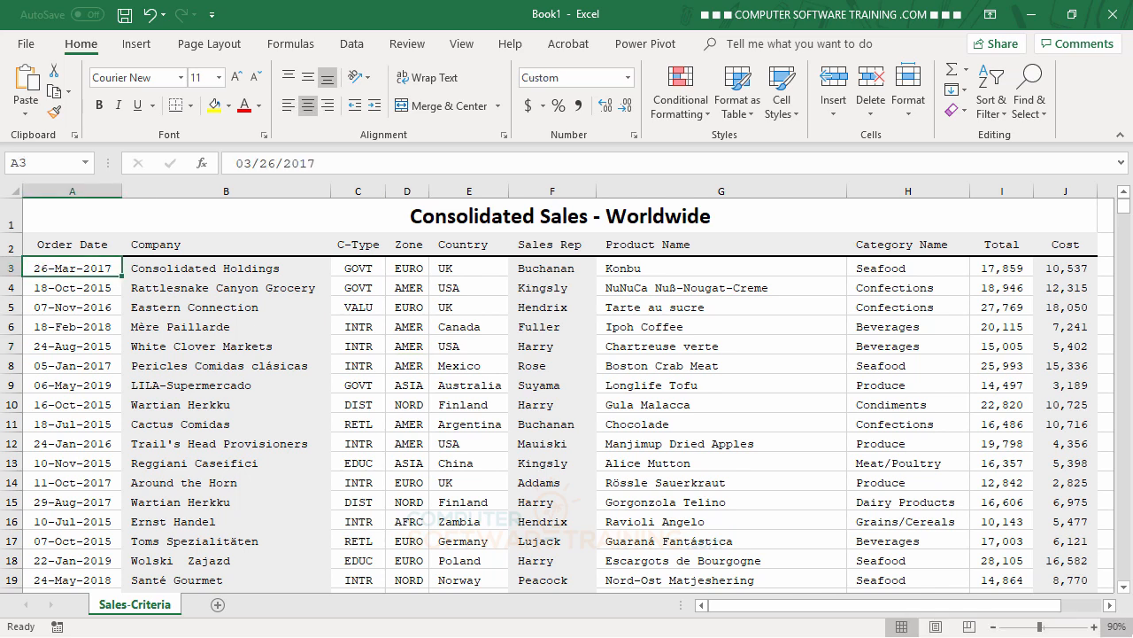
pyautogui.hotkey('ctrl', 'shift', 'Right')
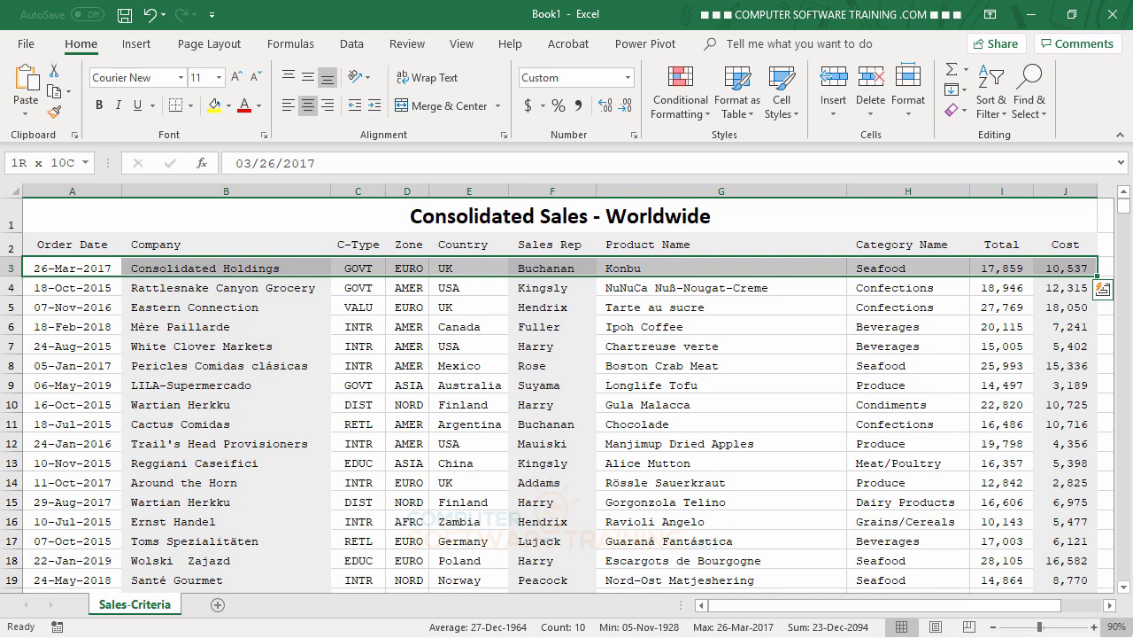
pyautogui.hotkey('ctrl', 'shift', 'Down')
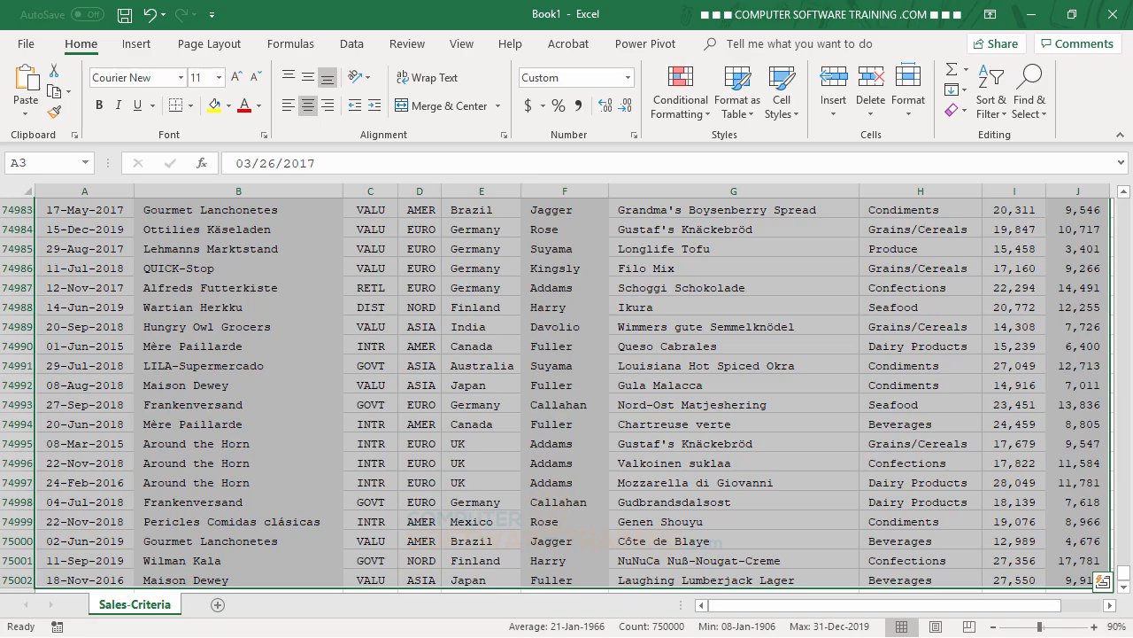
pyautogui.moveTo(1123, 574); pyautogui.dragTo(1120, 209)
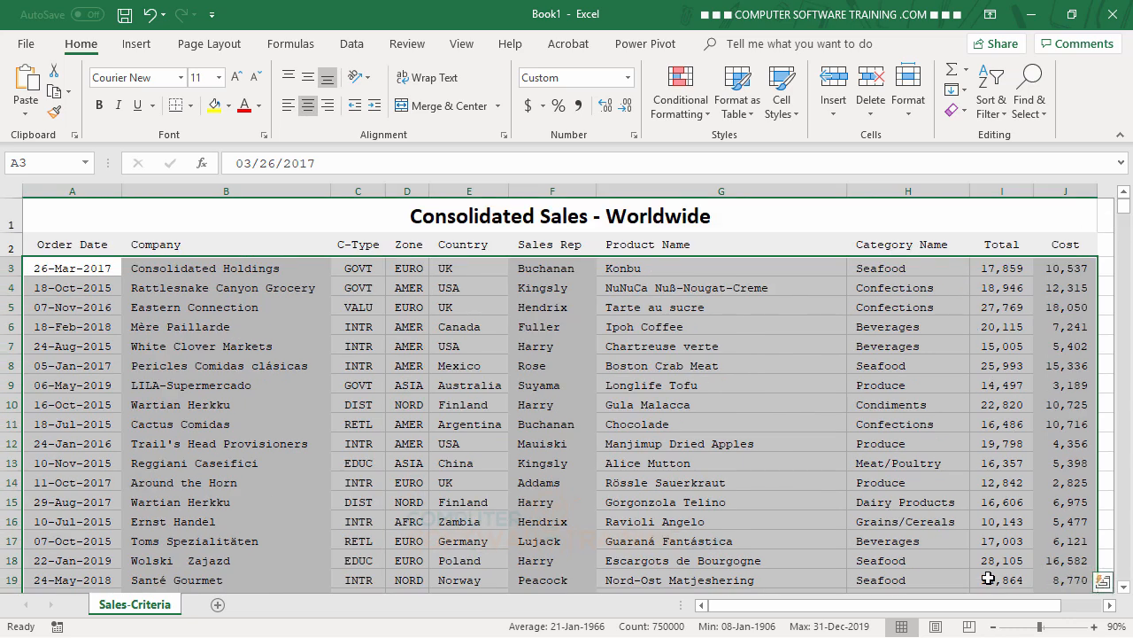
# Step: Start a new conditional formatting rule using 'Use a formula to determine which cells to format'
pyautogui.click(680, 120)
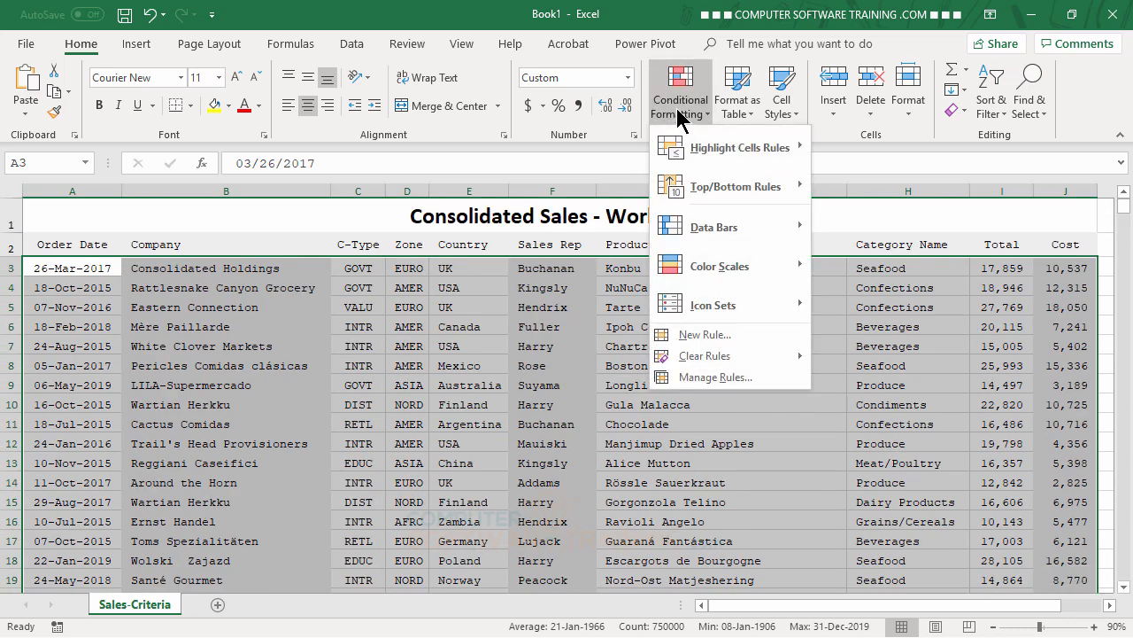
pyautogui.click(713, 336)
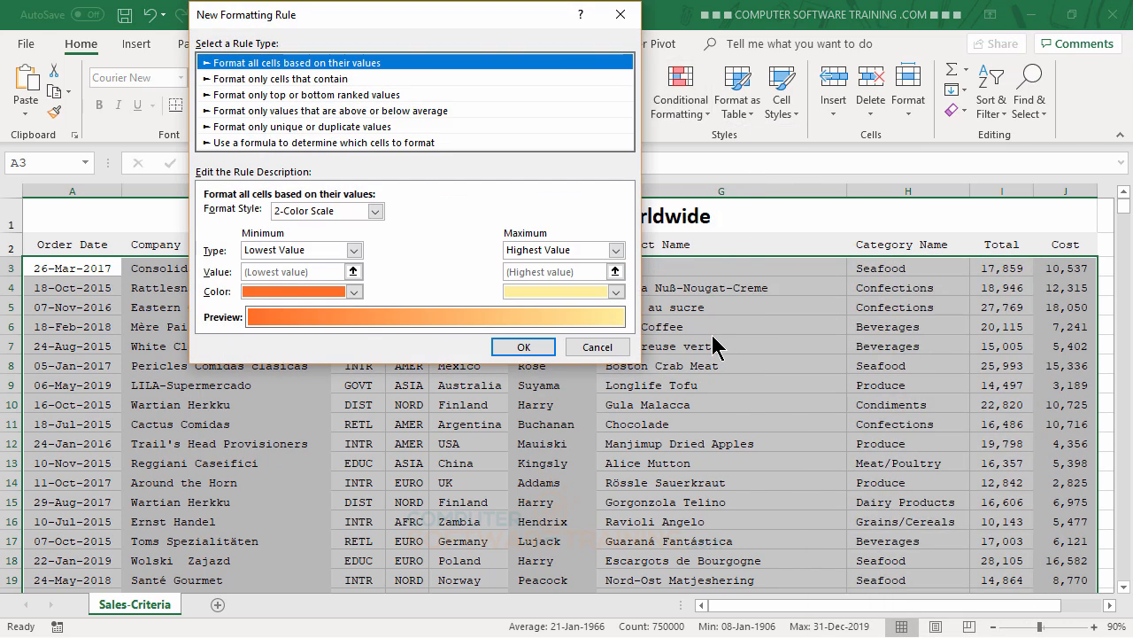
pyautogui.click(262, 143)
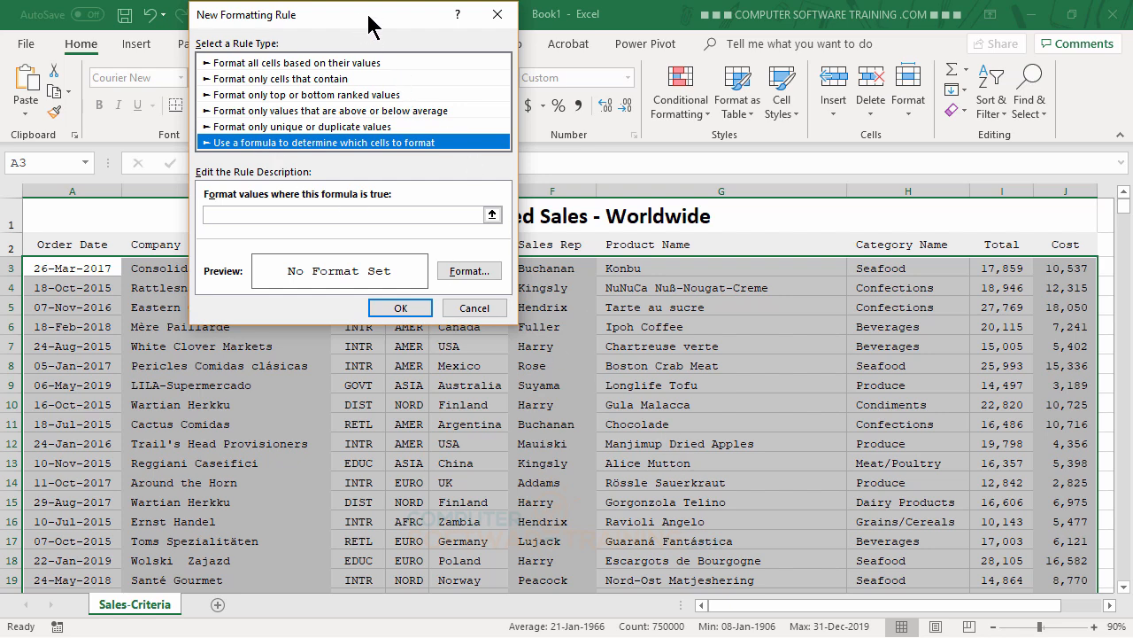
pyautogui.moveTo(363, 21); pyautogui.dragTo(416, 20)
pyautogui.click(309, 215)
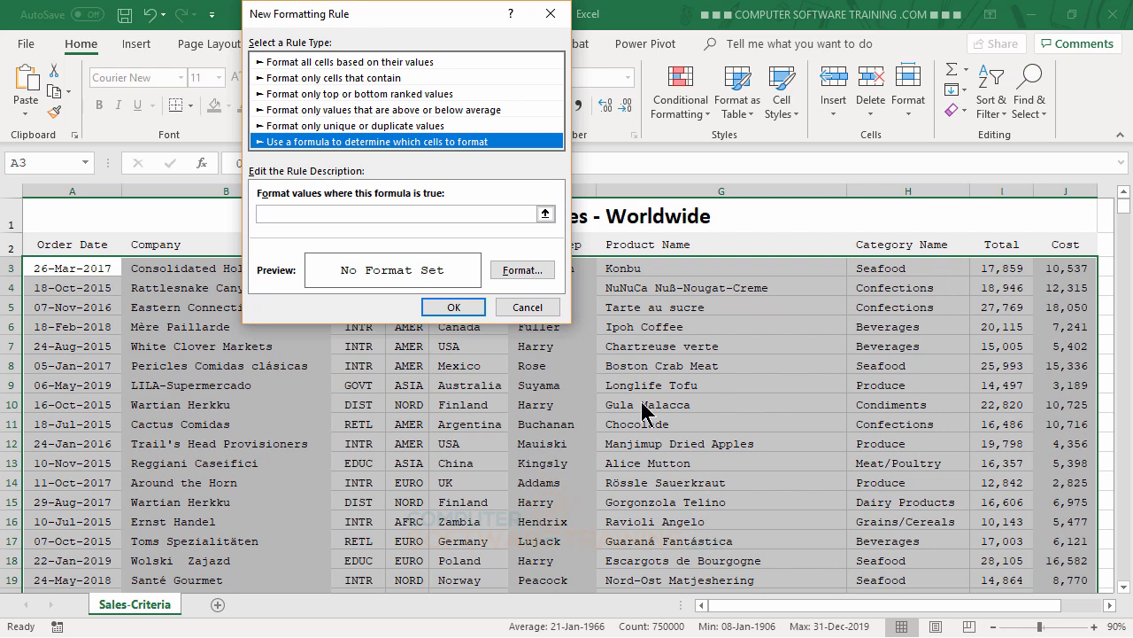
# Step: Enter the rule formula =$H3="Seafood" to test each row's Category Name
pyautogui.click(282, 215)
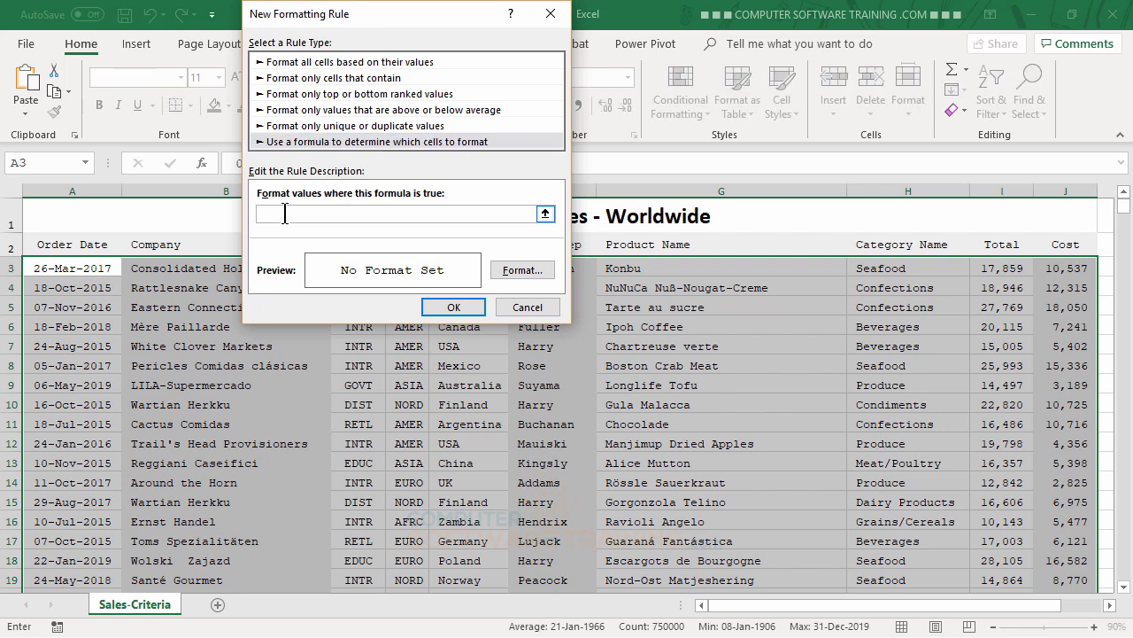
pyautogui.write('=')
pyautogui.write('eafood"')
# Step: Give the Seafood rule a light blue fill with top and bottom borders and apply it
pyautogui.click(525, 274)
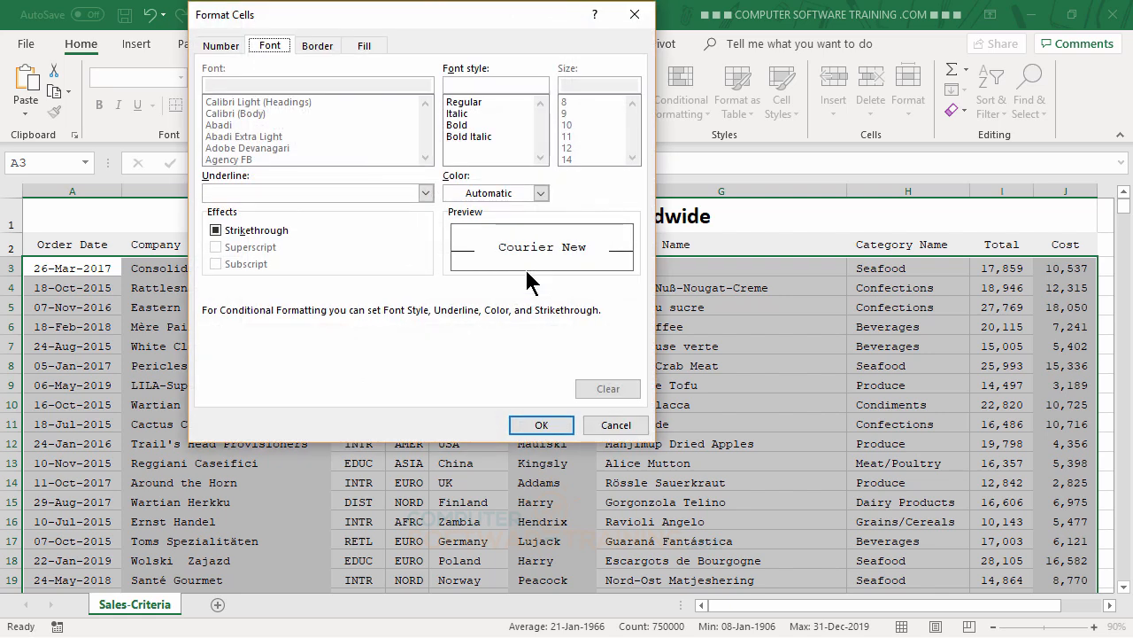
pyautogui.click(365, 49)
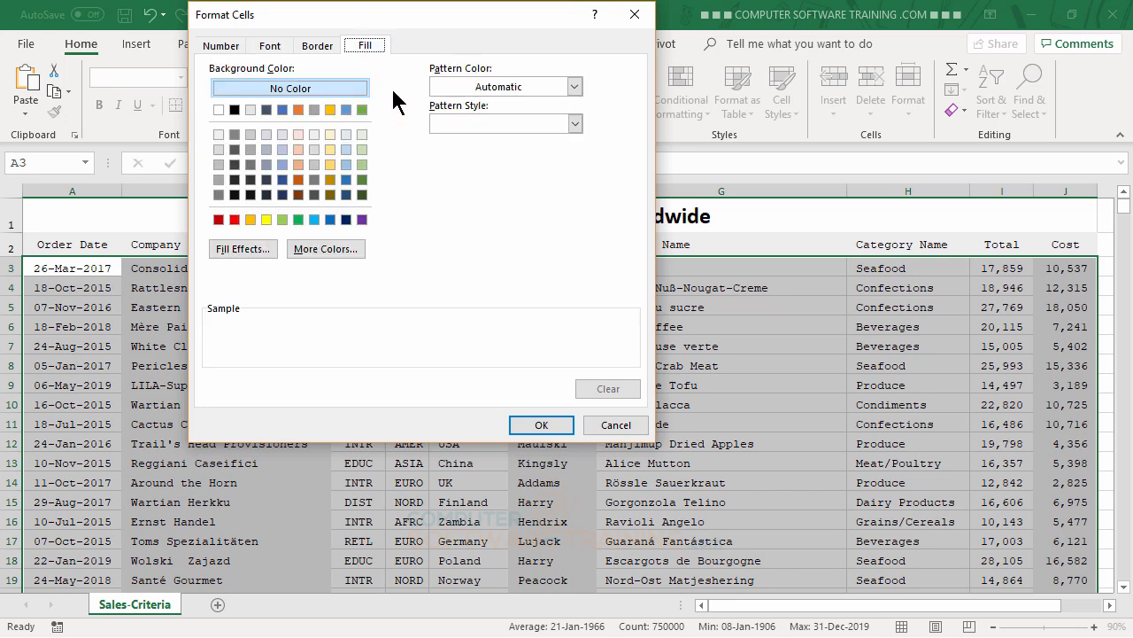
pyautogui.click(345, 133)
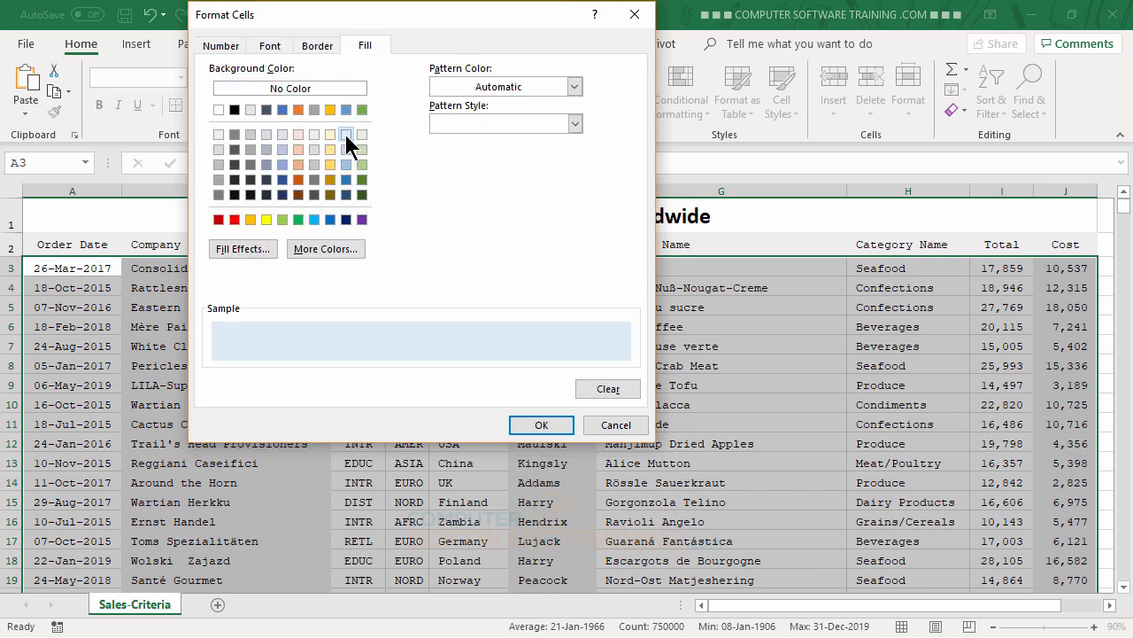
pyautogui.click(317, 46)
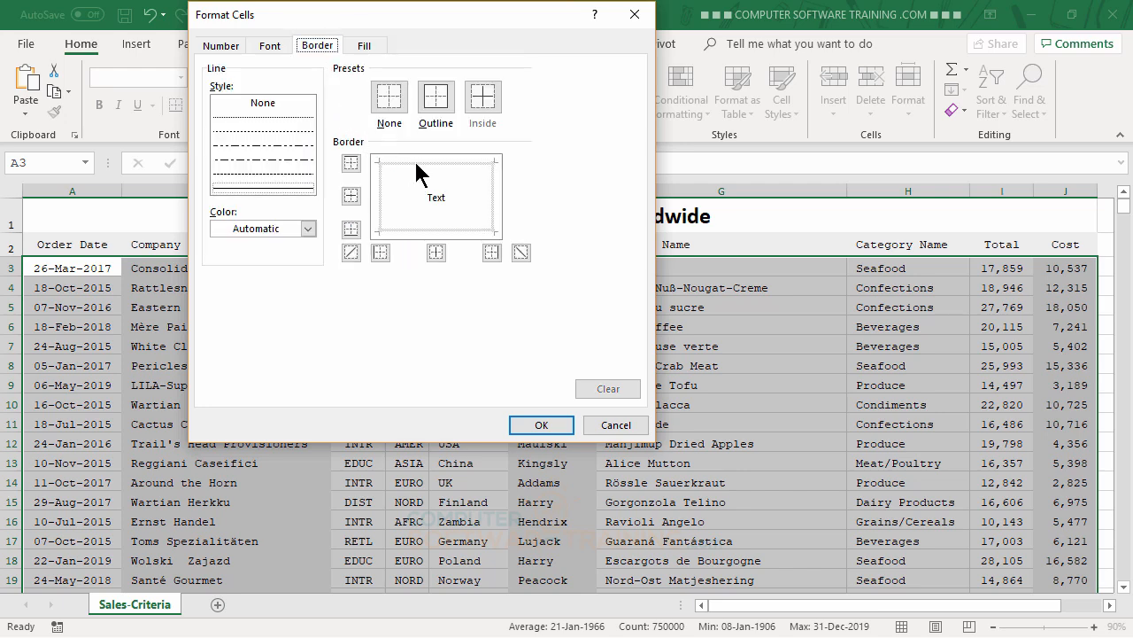
pyautogui.click(416, 163)
pyautogui.click(430, 232)
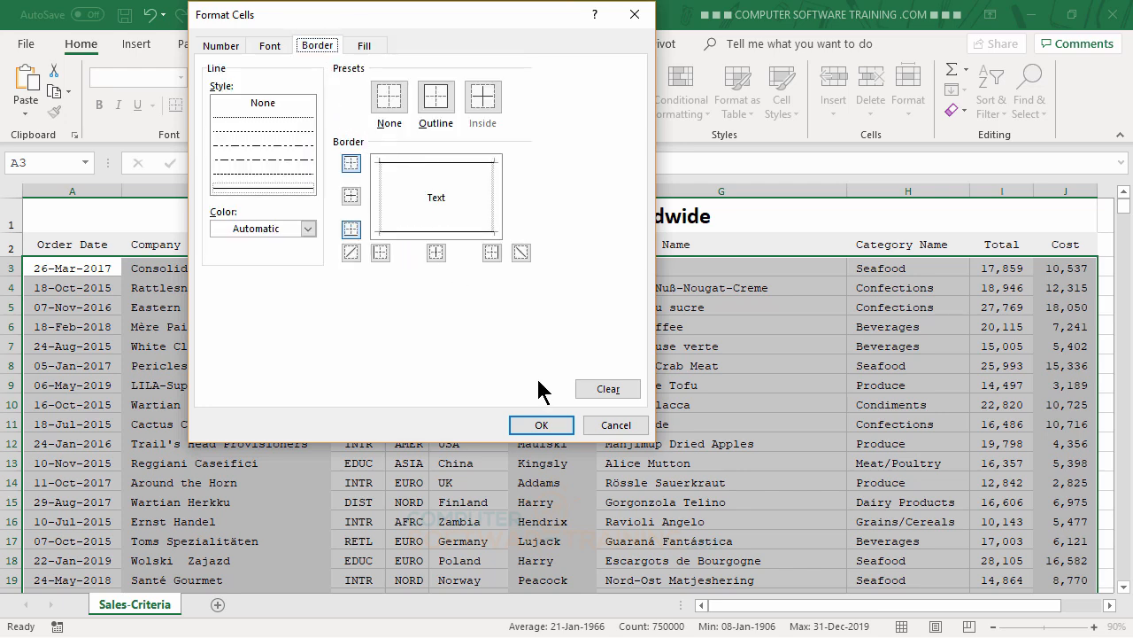
pyautogui.click(541, 426)
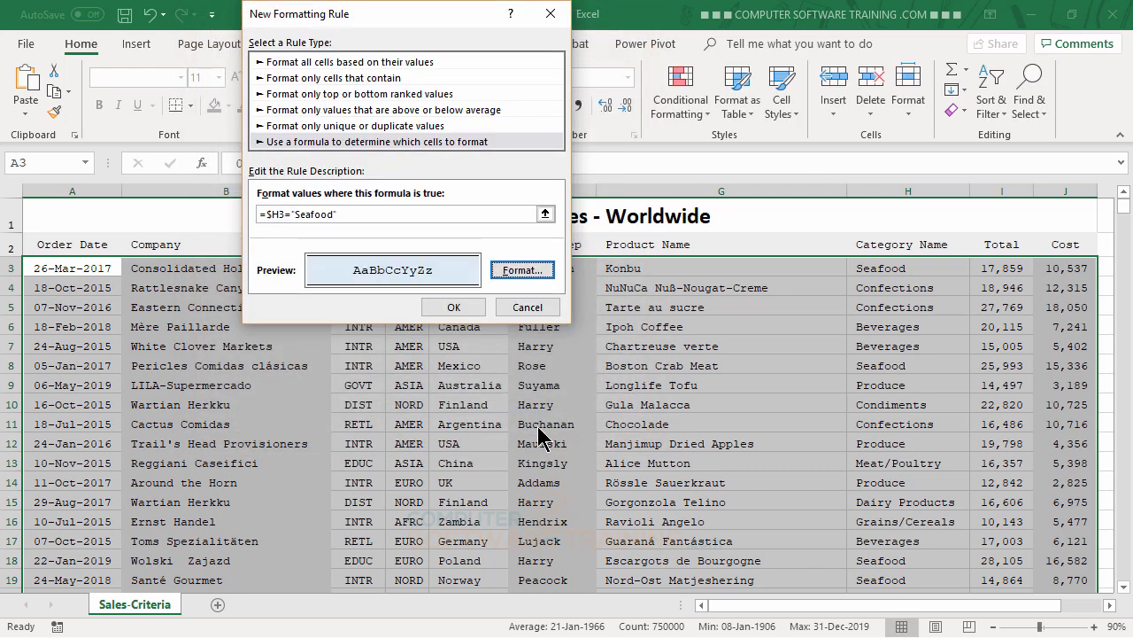
pyautogui.click(453, 308)
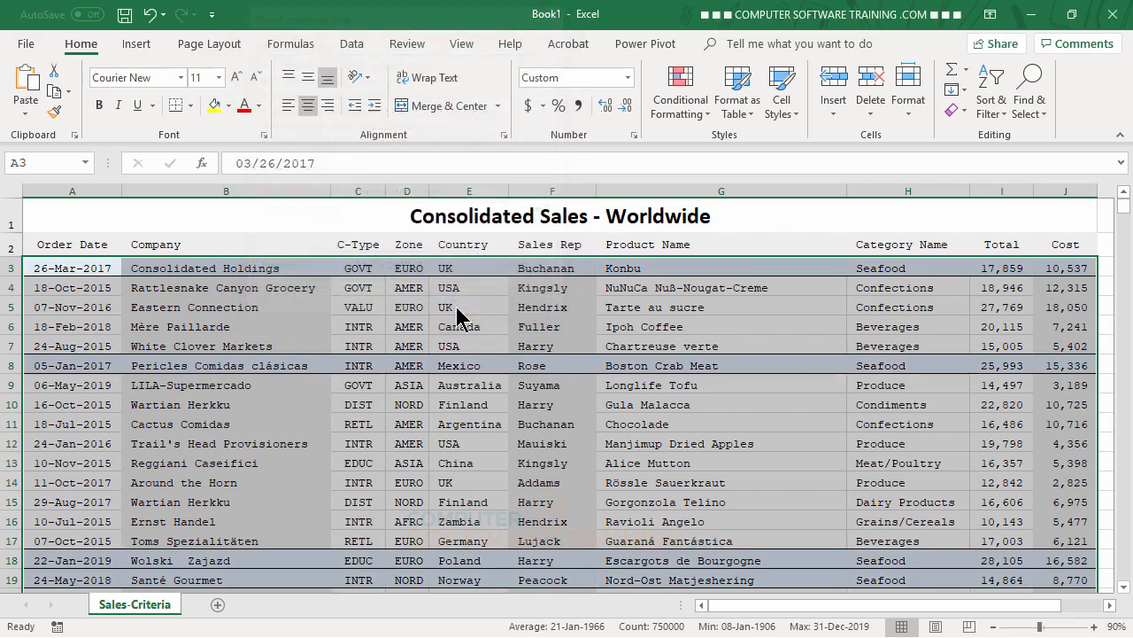
pyautogui.click(686, 438)
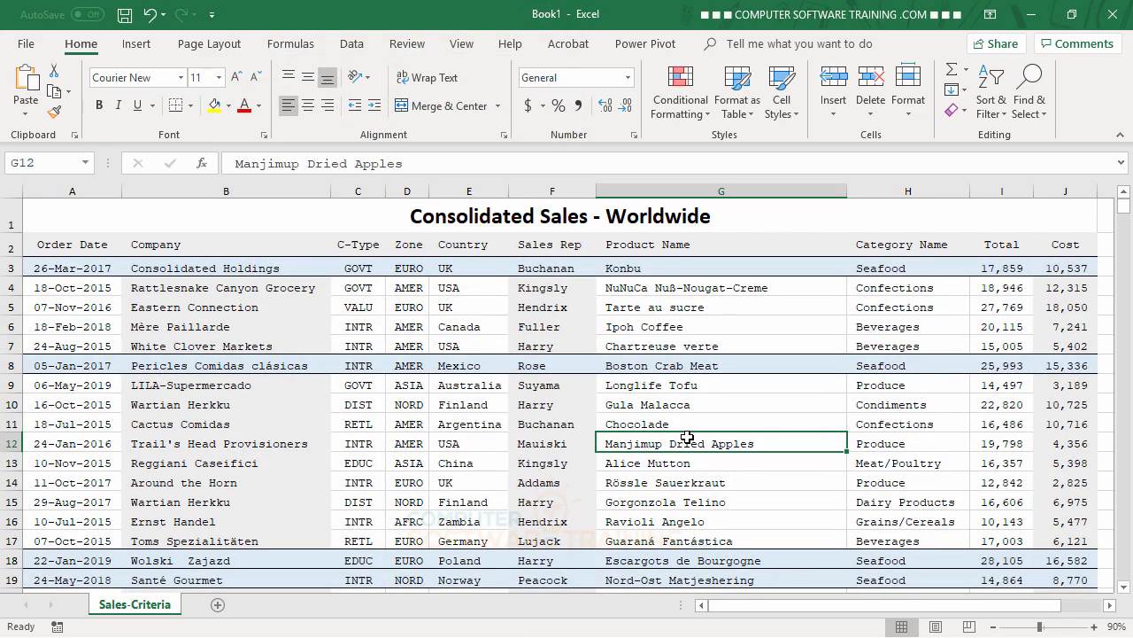
pyautogui.scroll(-7, 688, 437)
pyautogui.scroll(-5, 688, 437)
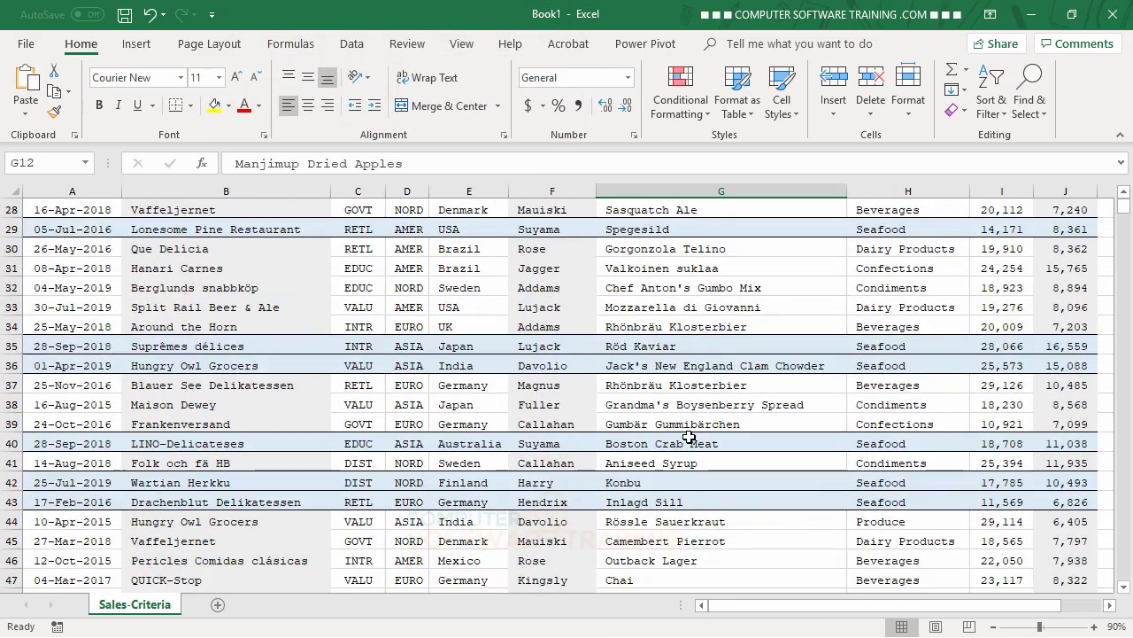
pyautogui.scroll(8, 688, 436)
pyautogui.scroll(4, 688, 436)
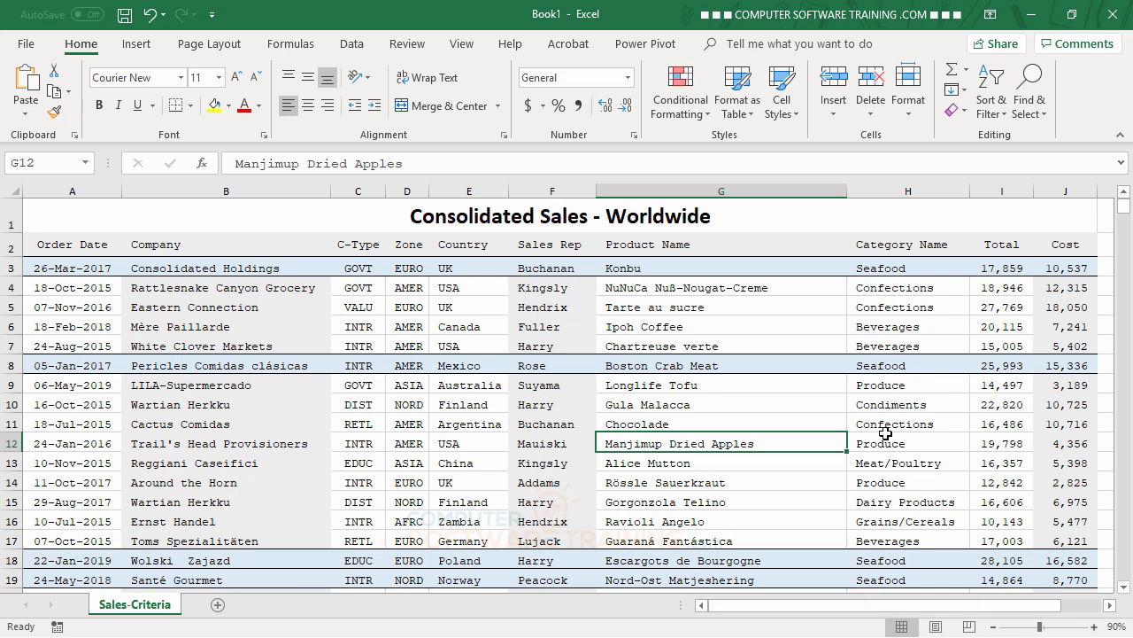
# Step: Clear all conditional formatting rules from the entire sheet
pyautogui.click(688, 121)
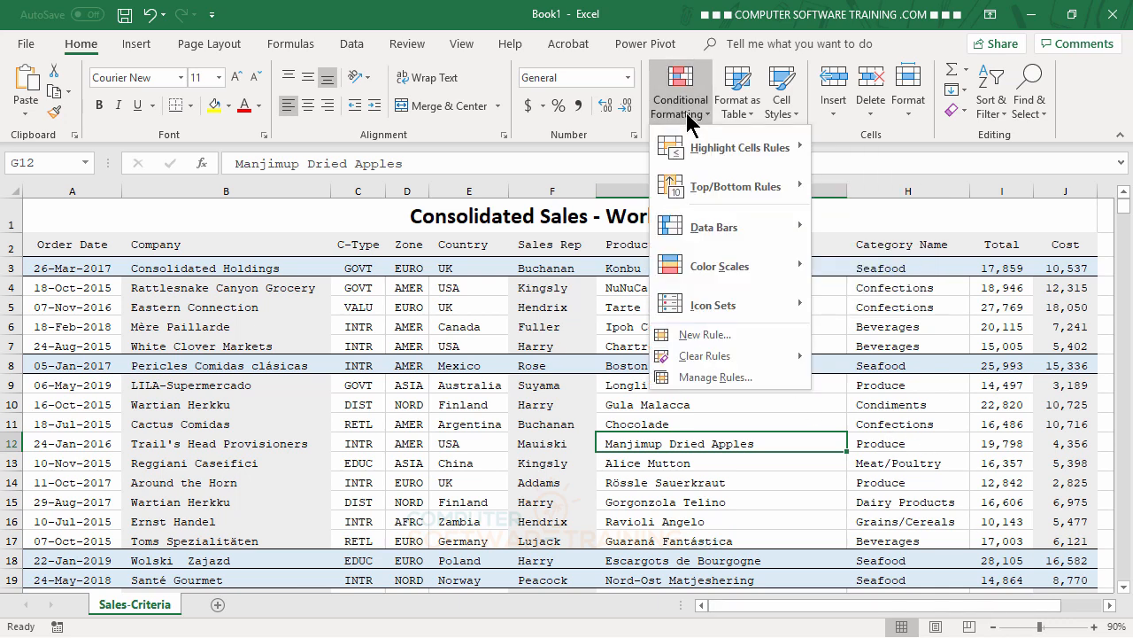
pyautogui.moveTo(715, 357)
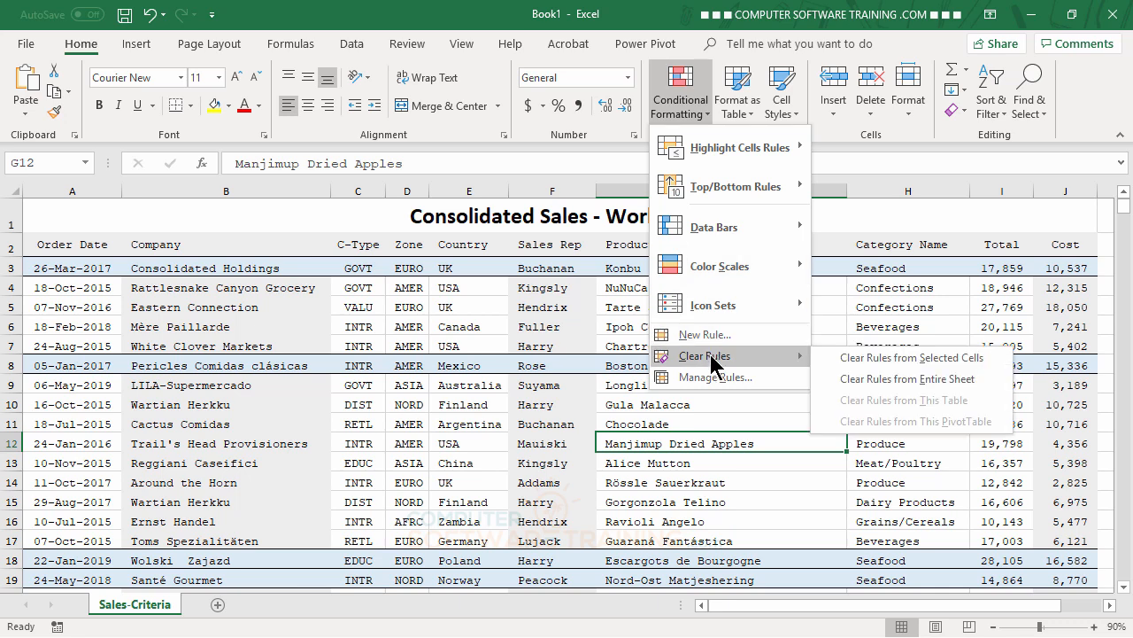
pyautogui.click(885, 381)
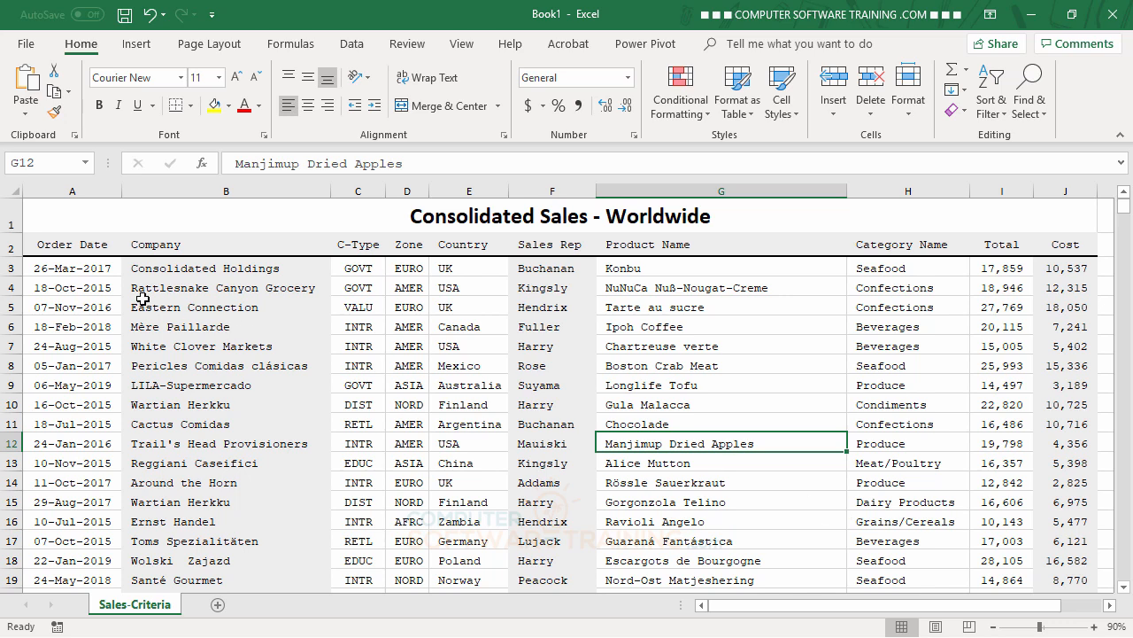
# Step: Select the sales data range from A3 across to column J and down to the last row
pyautogui.click(58, 268)
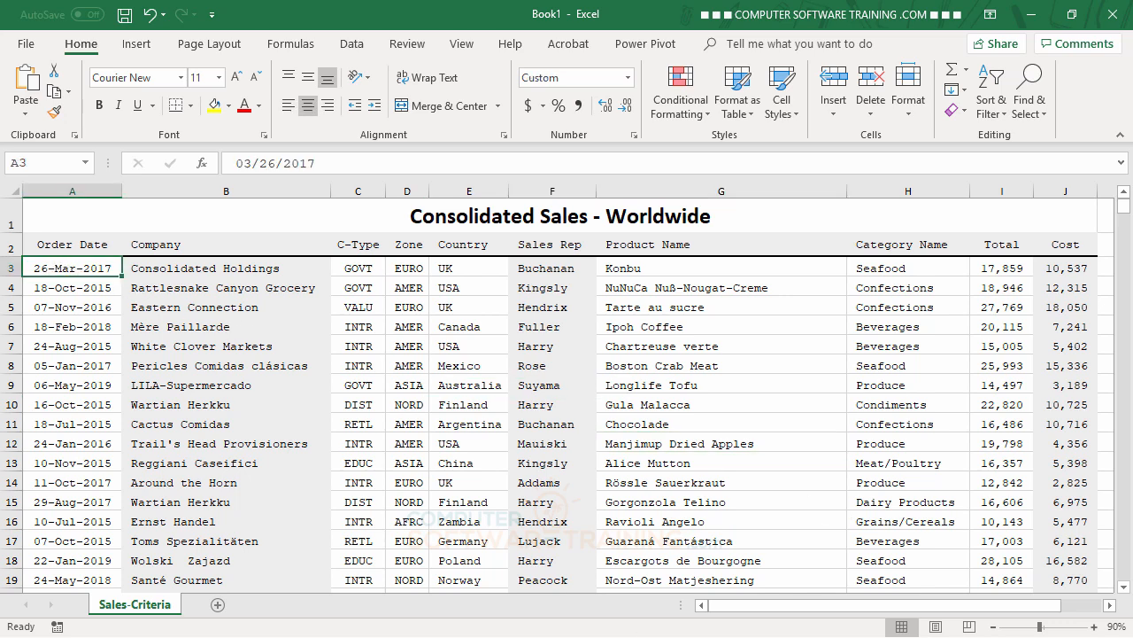
pyautogui.hotkey('ctrl', 'shift', 'Right')
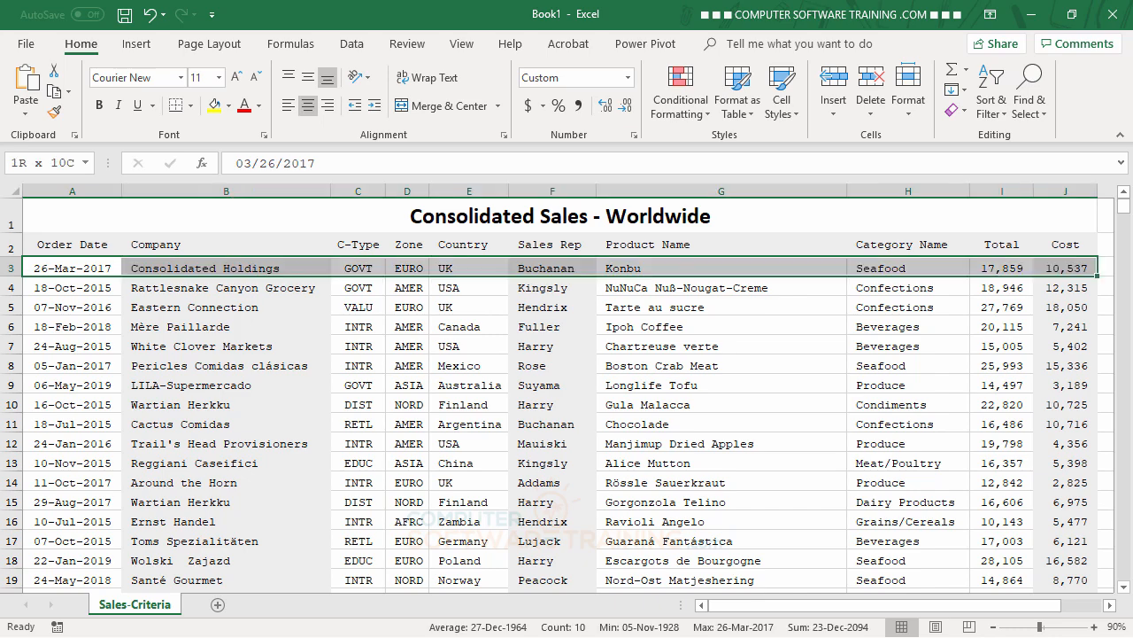
pyautogui.hotkey('ctrl', 'shift', 'Down')
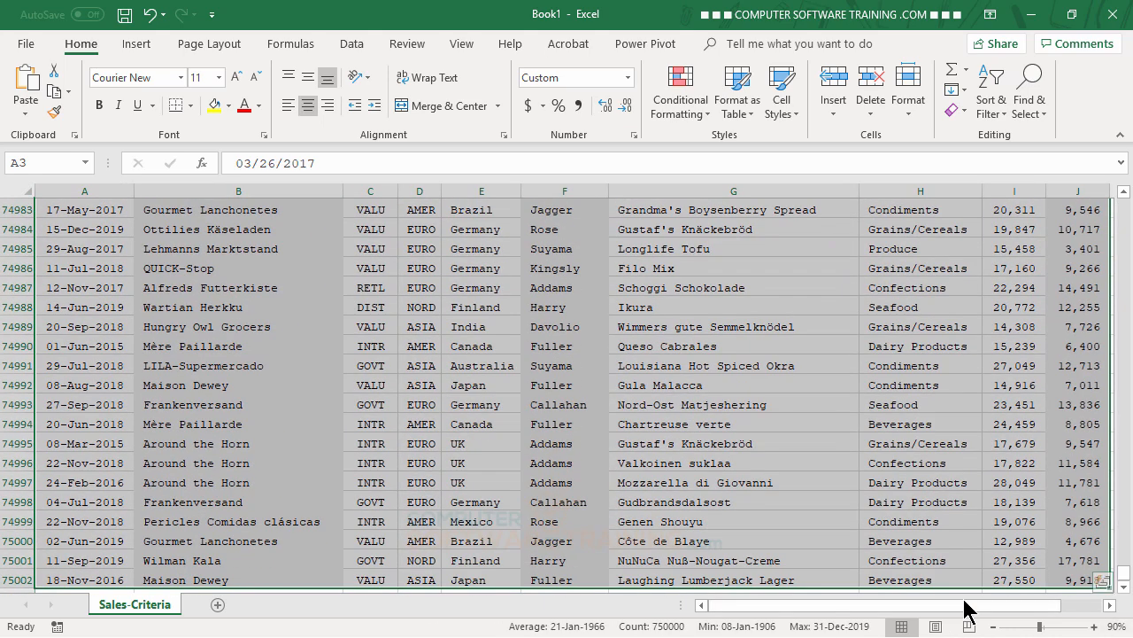
pyautogui.moveTo(1128, 581); pyautogui.dragTo(1122, 201)
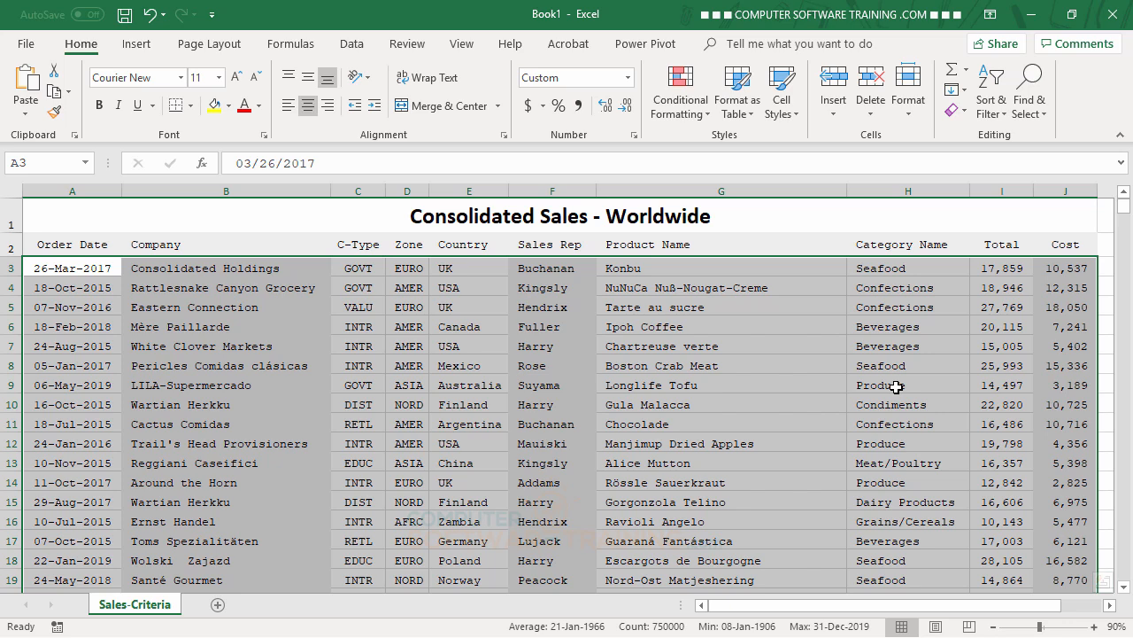
# Step: Create a formula-based conditional formatting rule with the condition =$I3>20000
pyautogui.click(683, 118)
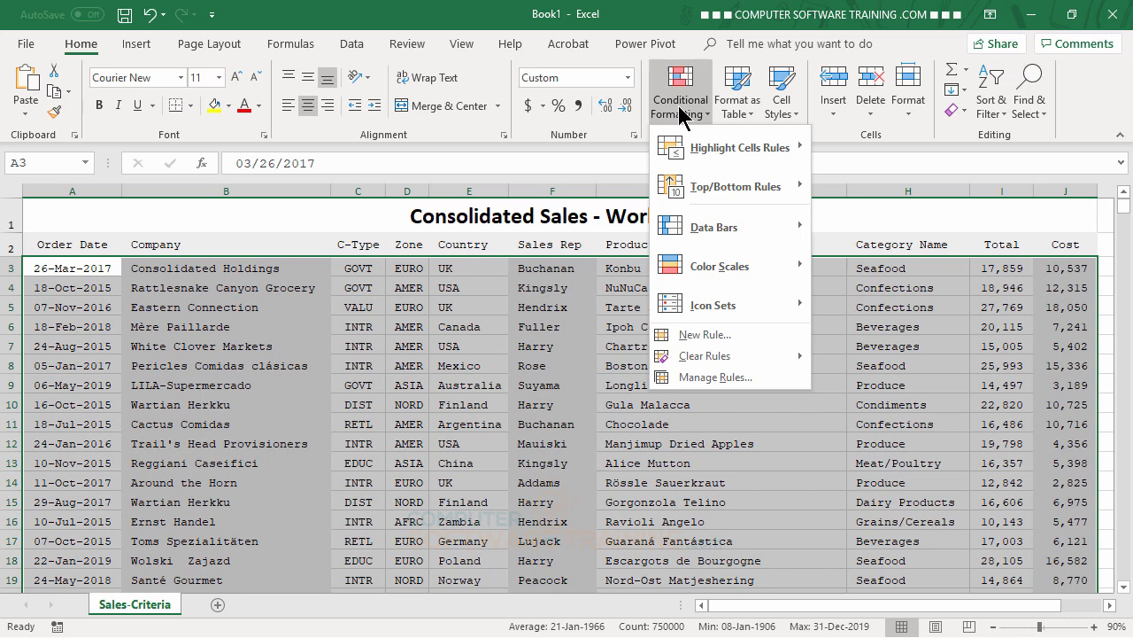
pyautogui.click(700, 334)
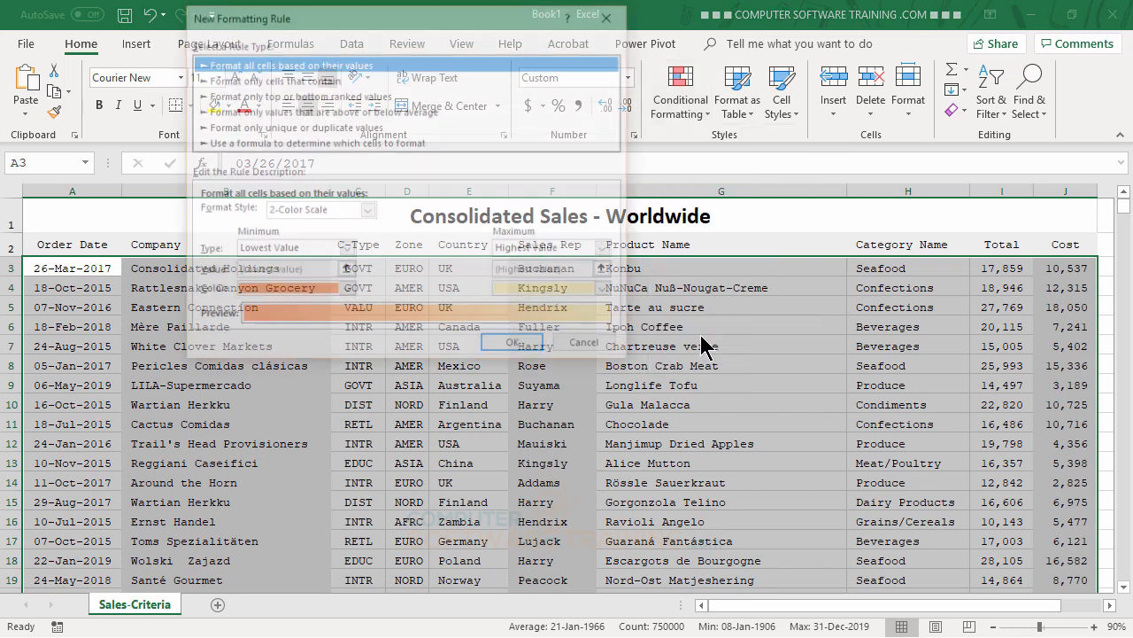
pyautogui.click(266, 144)
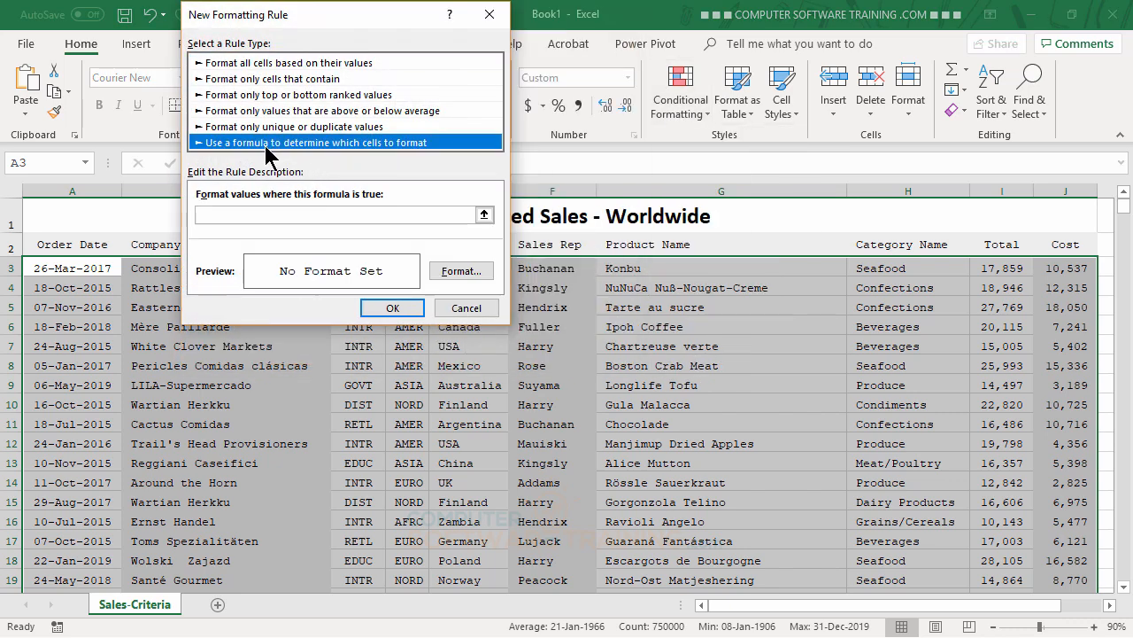
pyautogui.click(231, 213)
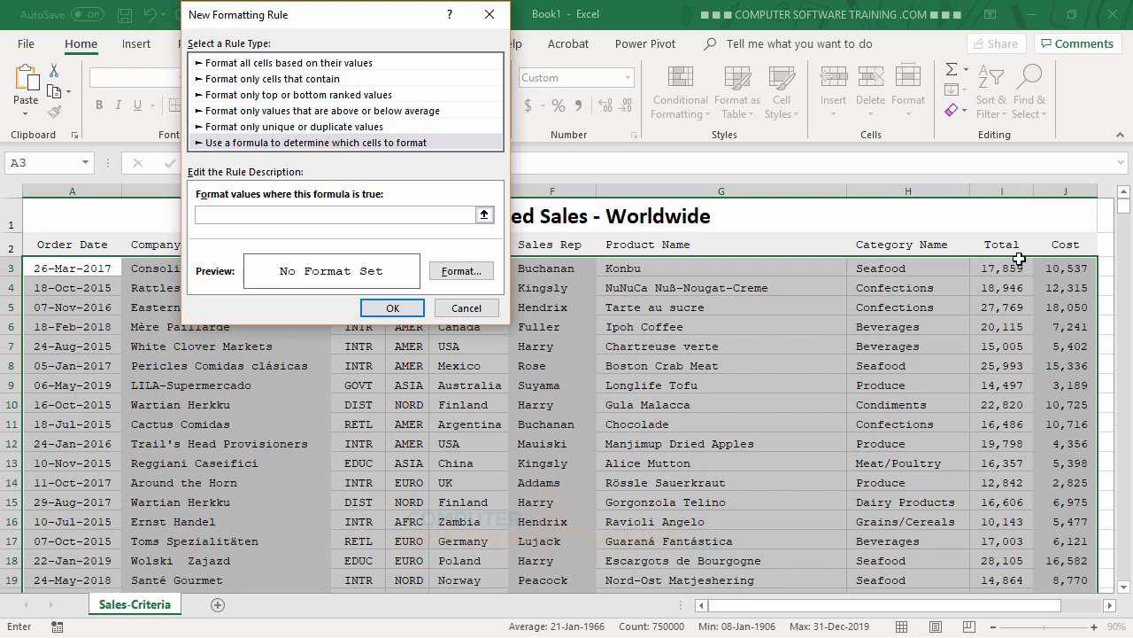
pyautogui.write('=$I3>20000')
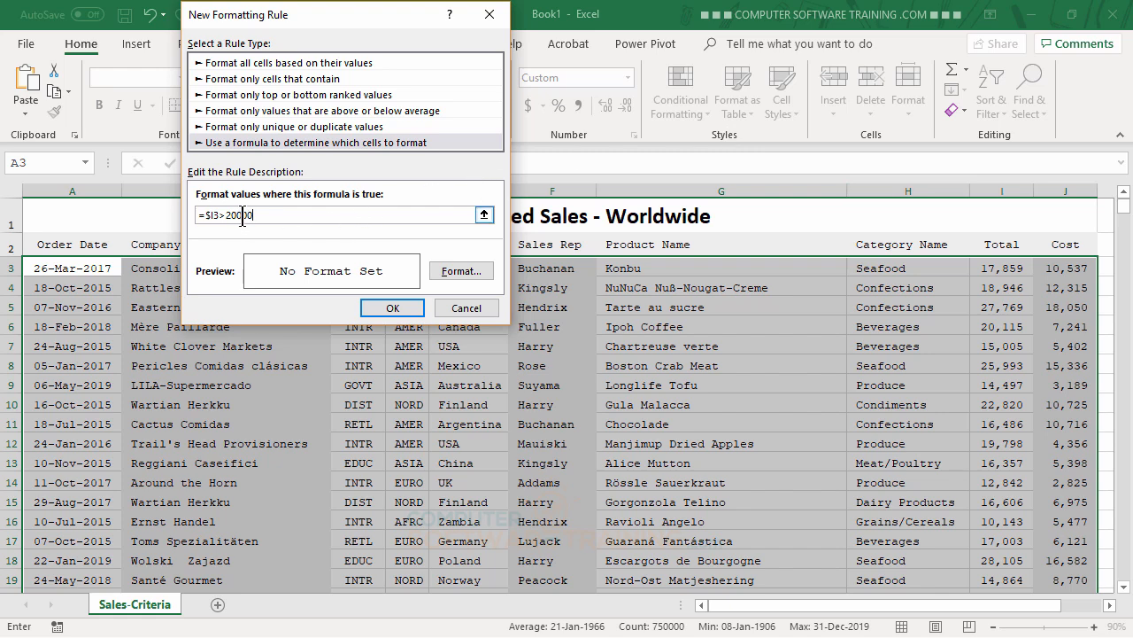
# Step: Give the Total > 20000 rule top and bottom borders and a light yellow fill, then apply it
pyautogui.click(452, 268)
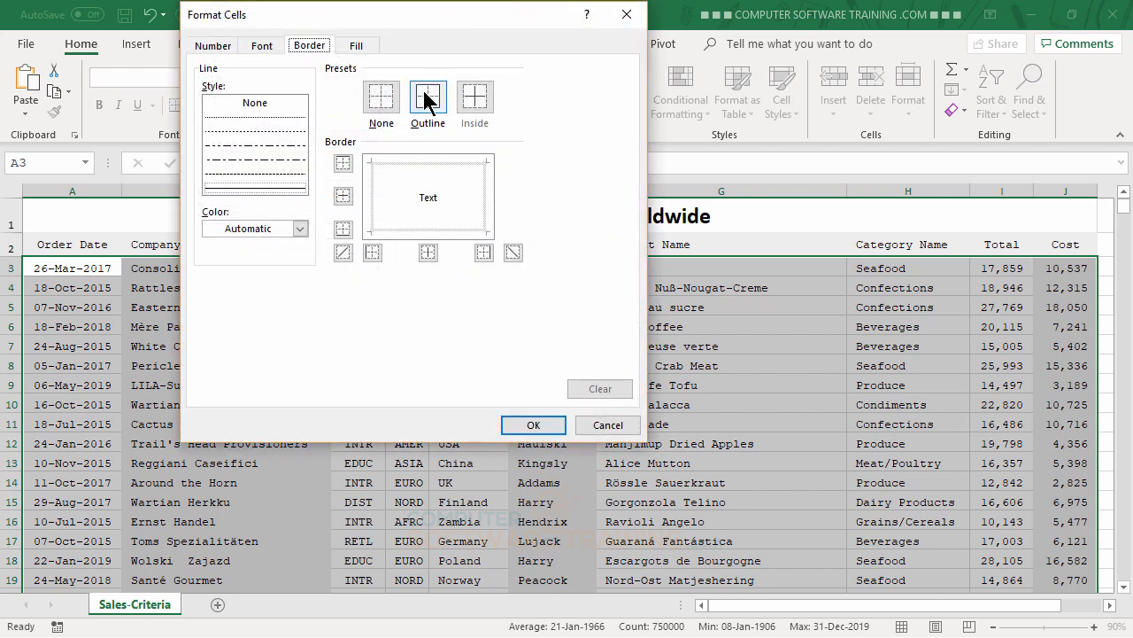
pyautogui.click(415, 168)
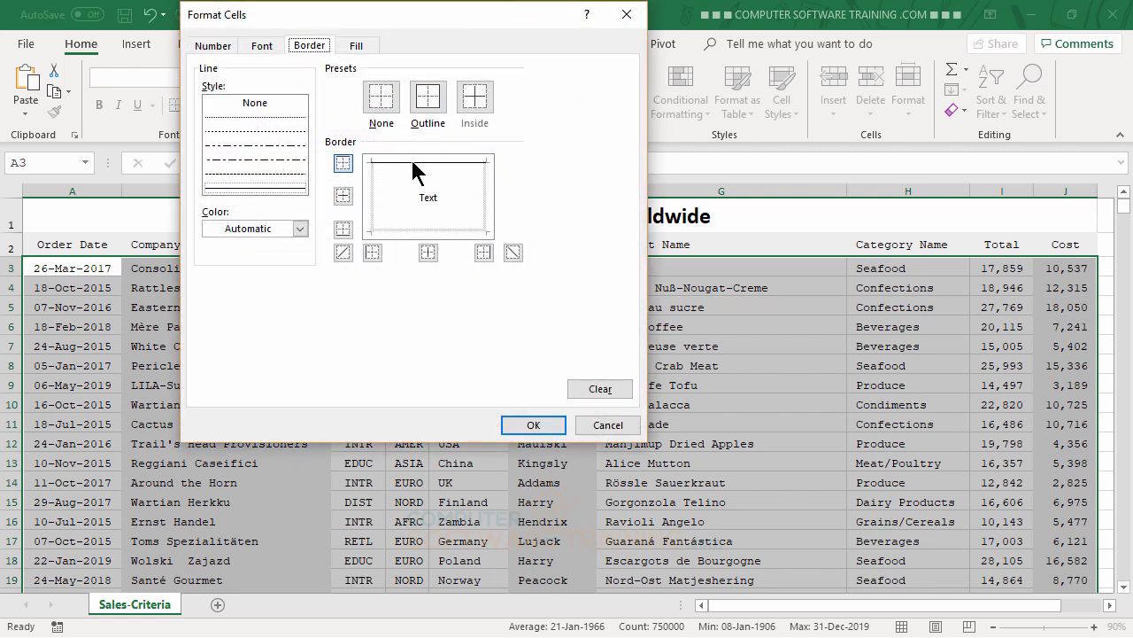
pyautogui.click(408, 231)
pyautogui.click(357, 45)
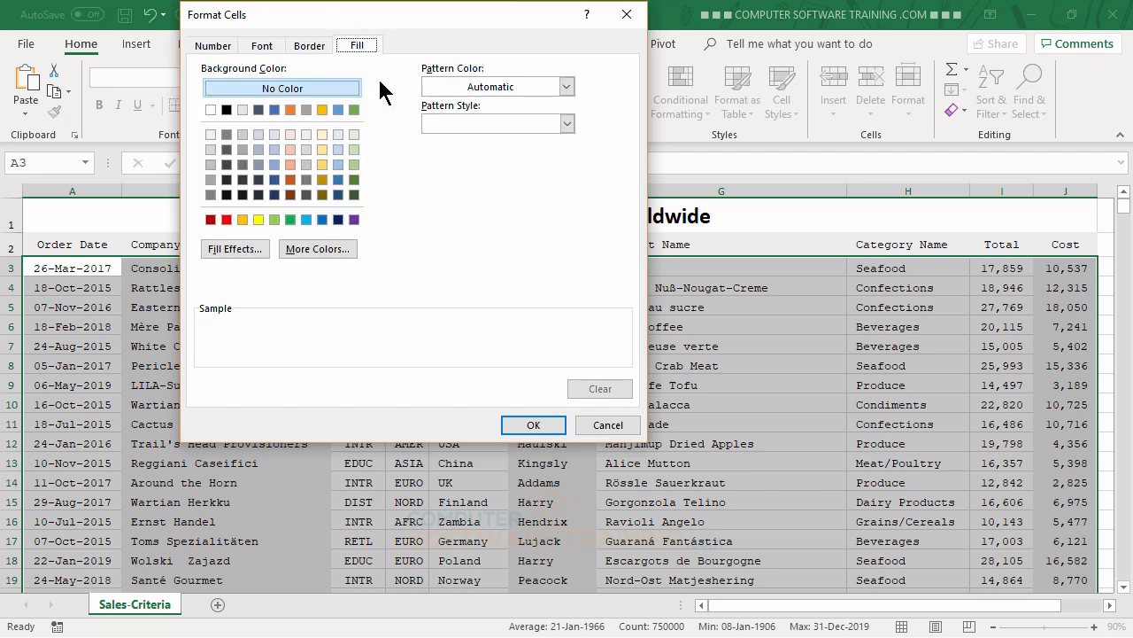
pyautogui.click(323, 135)
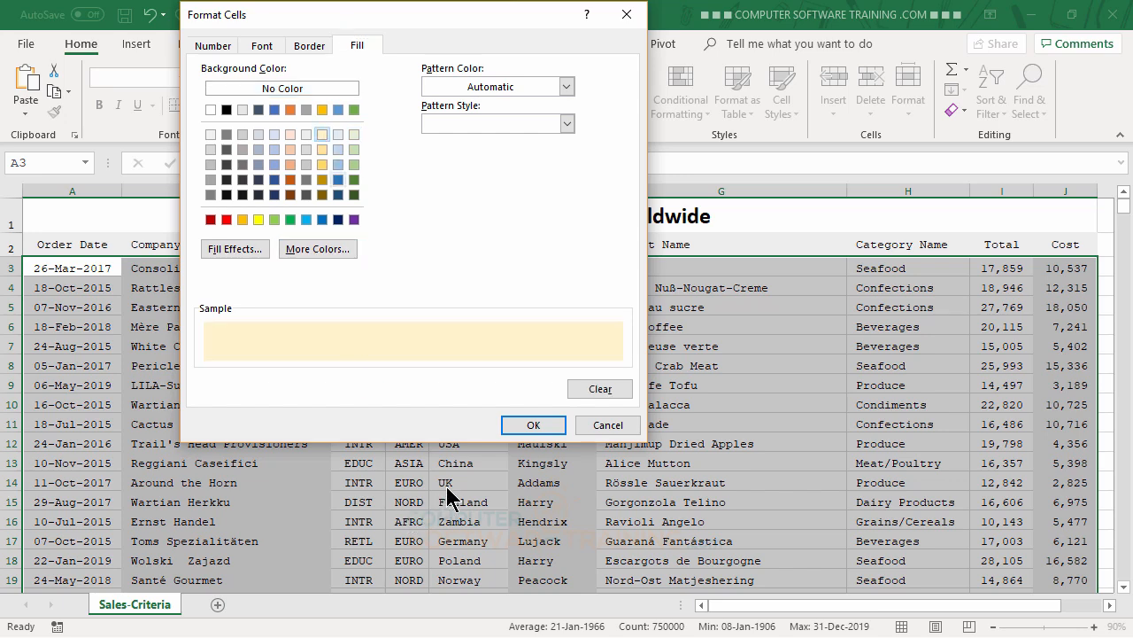
pyautogui.click(532, 425)
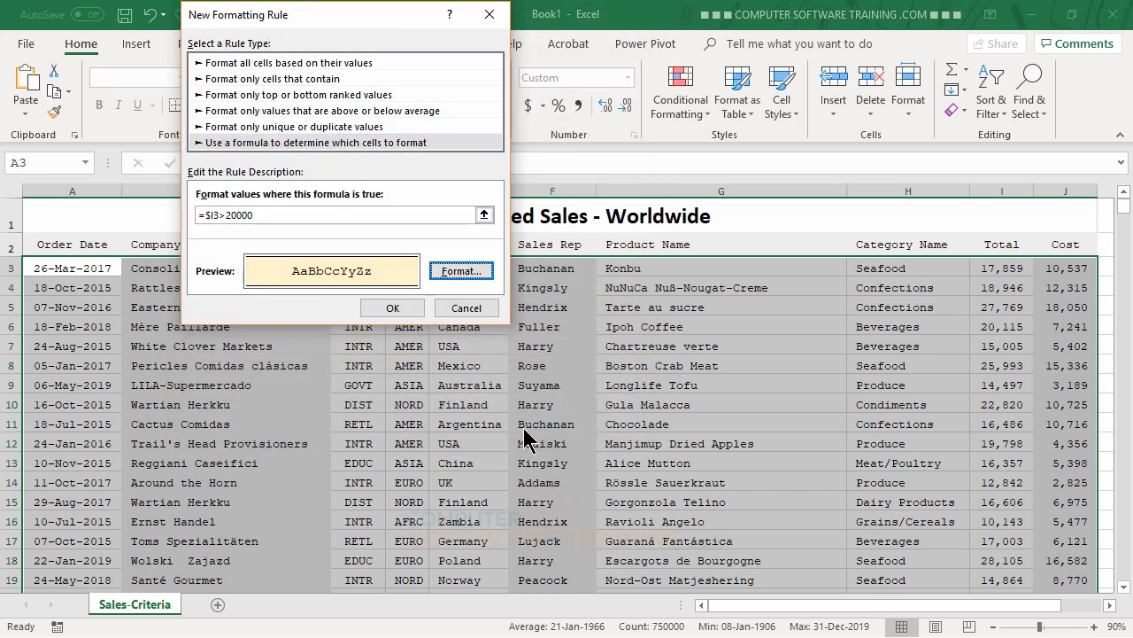
pyautogui.click(405, 308)
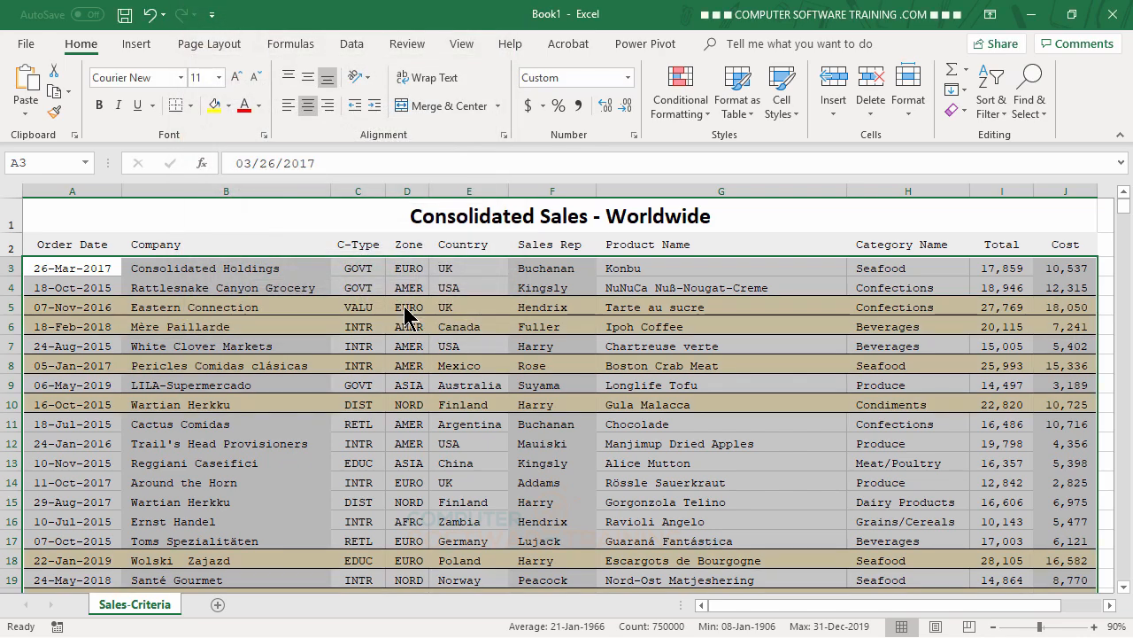
# Step: Change the Total in cell I14 from 12,842 to 22000
pyautogui.scroll(-4, 721, 506)
pyautogui.scroll(4, 721, 506)
pyautogui.click(994, 487)
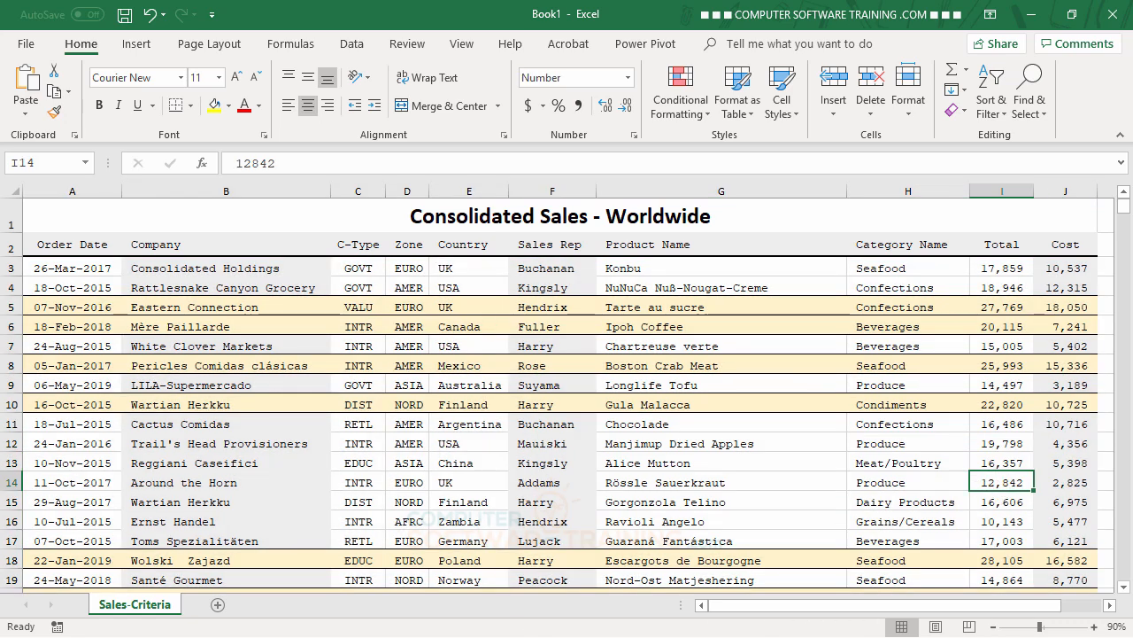
pyautogui.write('22000')
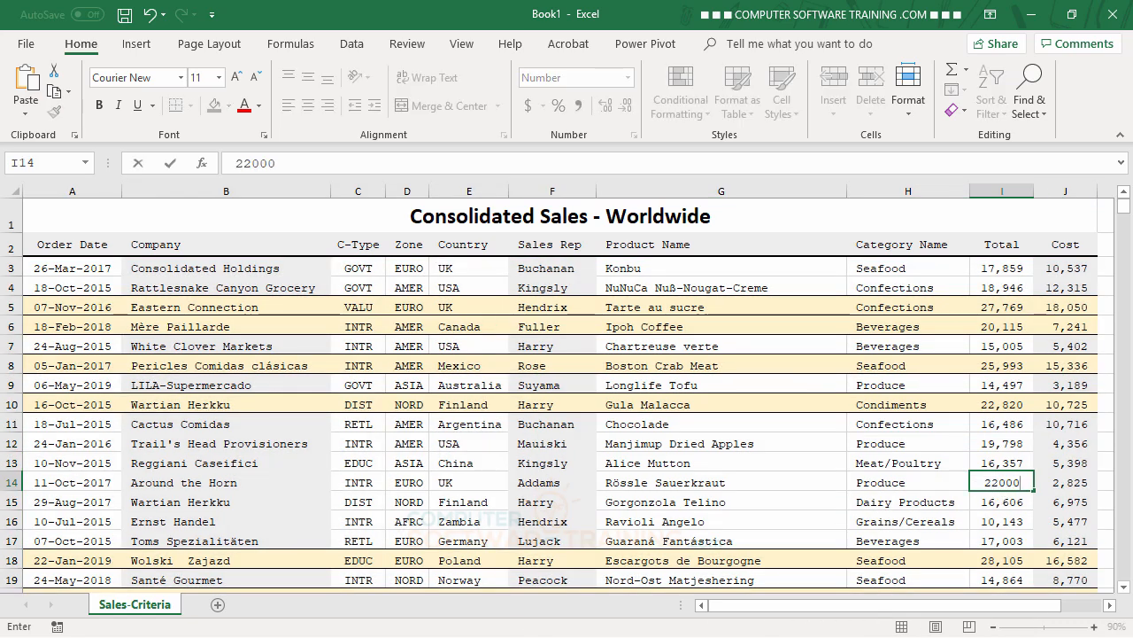
pyautogui.press('Return')
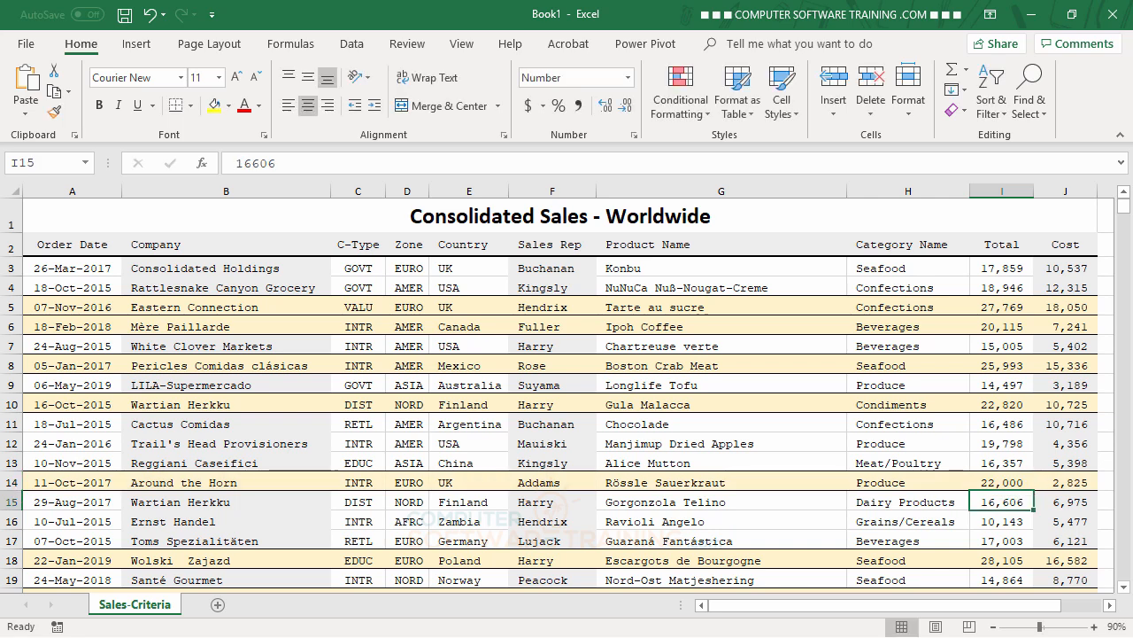